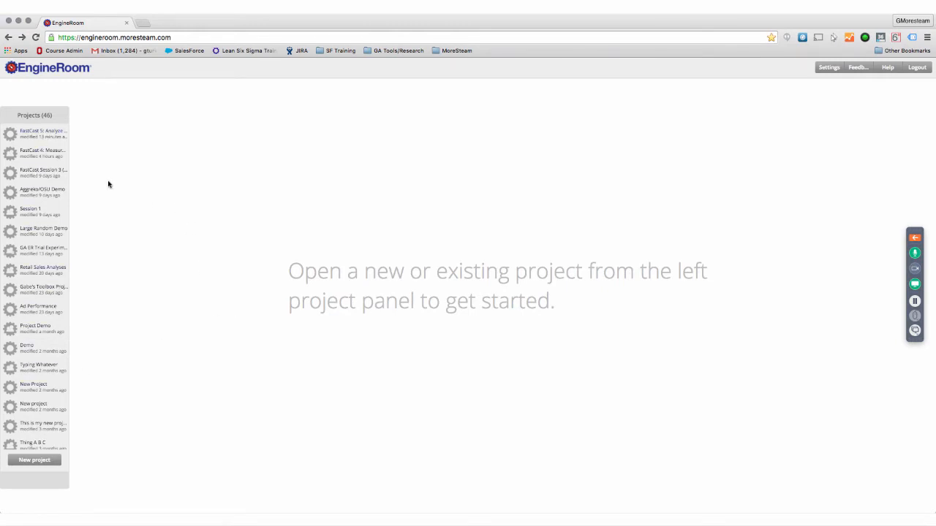
Open the project "FastCast 5: Analyze Phase Tools" and move the floating webinar toolbar off the studies list
click(49, 137)
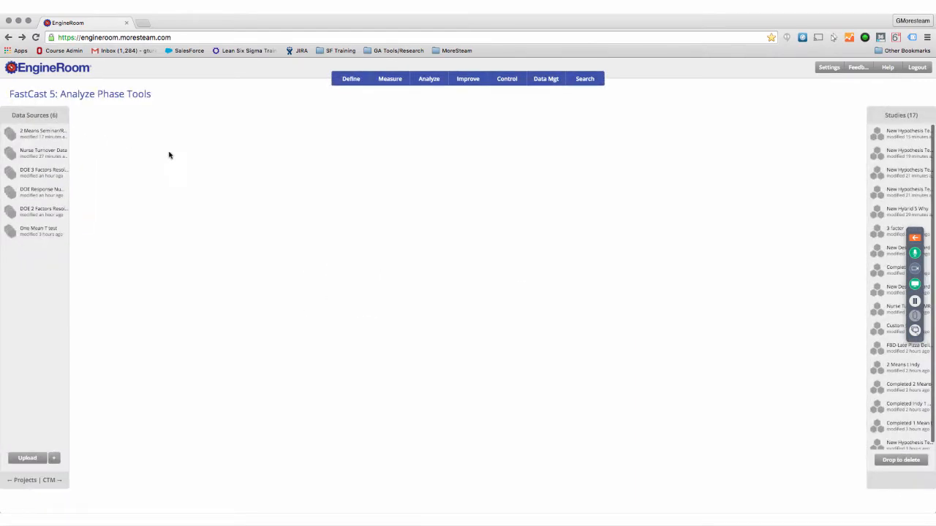
mouse_move(41, 142)
drag(915, 245, 835, 417)
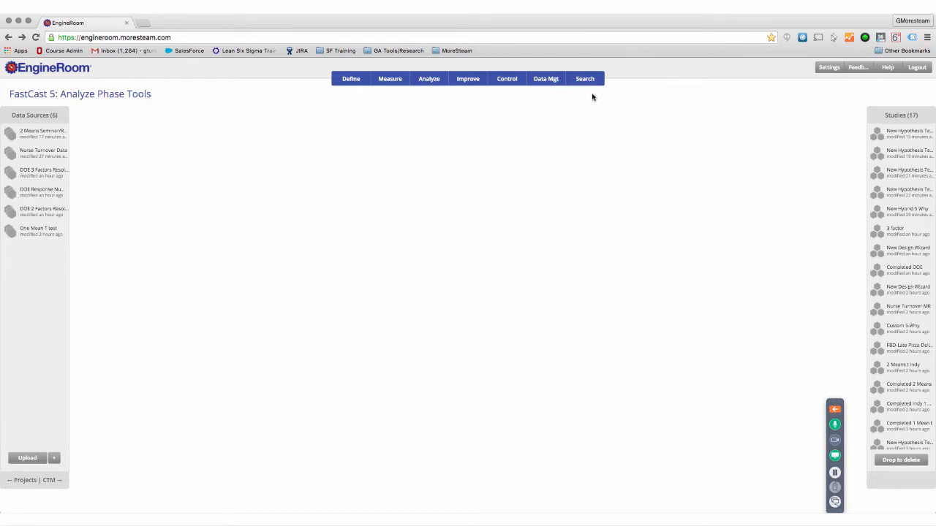
Create a new Fishbone Diagram study from the Analyze tools and maximize it
click(430, 80)
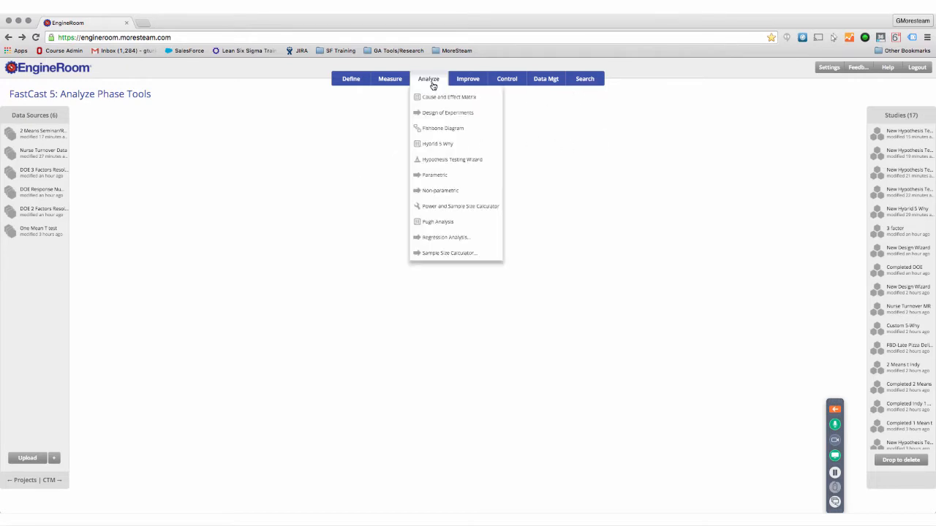
click(441, 128)
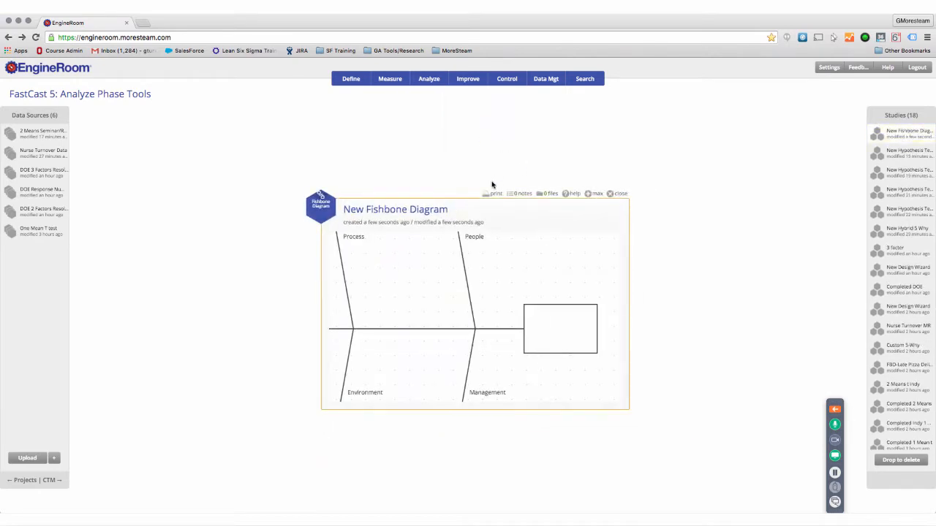
click(588, 195)
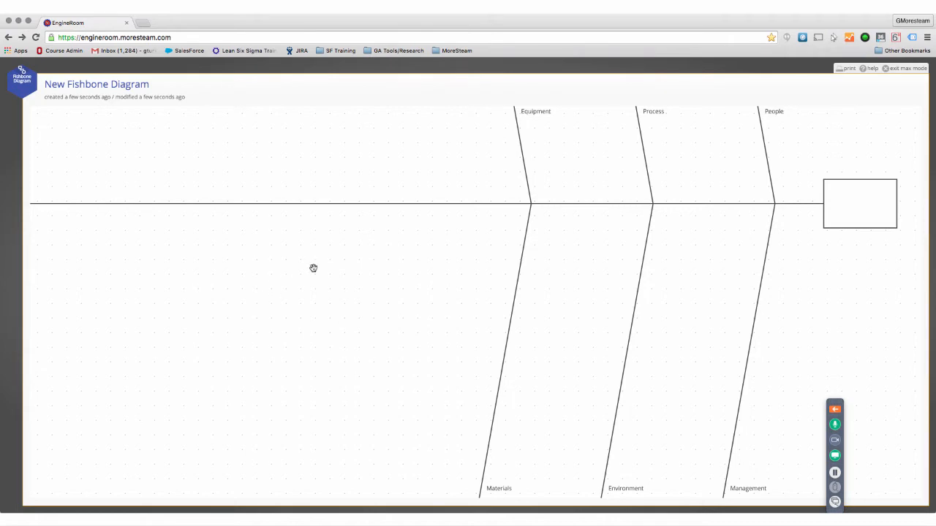
Move the Equipment branch of the fishbone diagram along the spine, well away from the effect box
drag(296, 283, 85, 319)
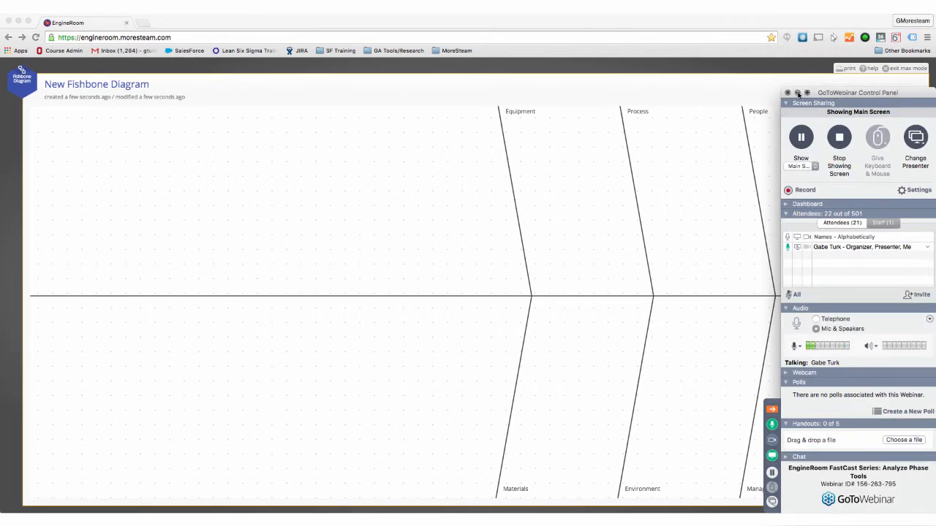
click(514, 196)
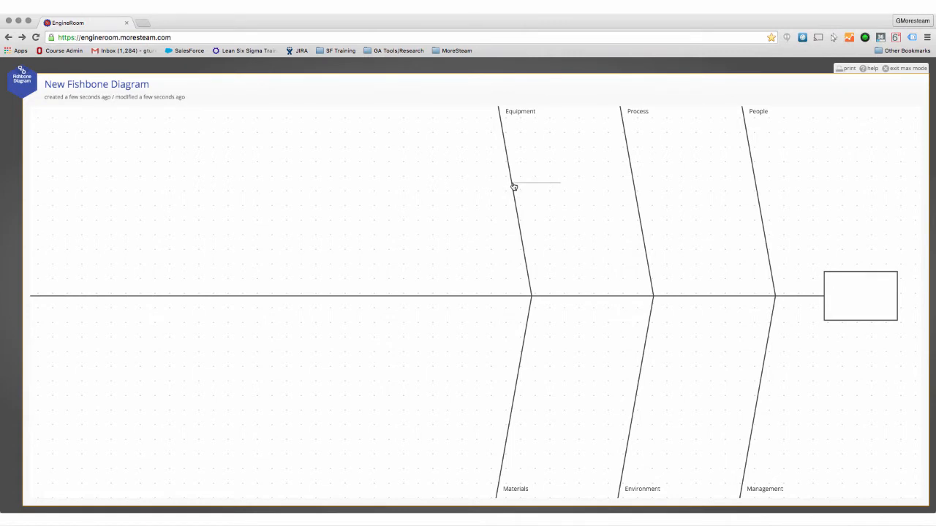
drag(514, 185, 225, 189)
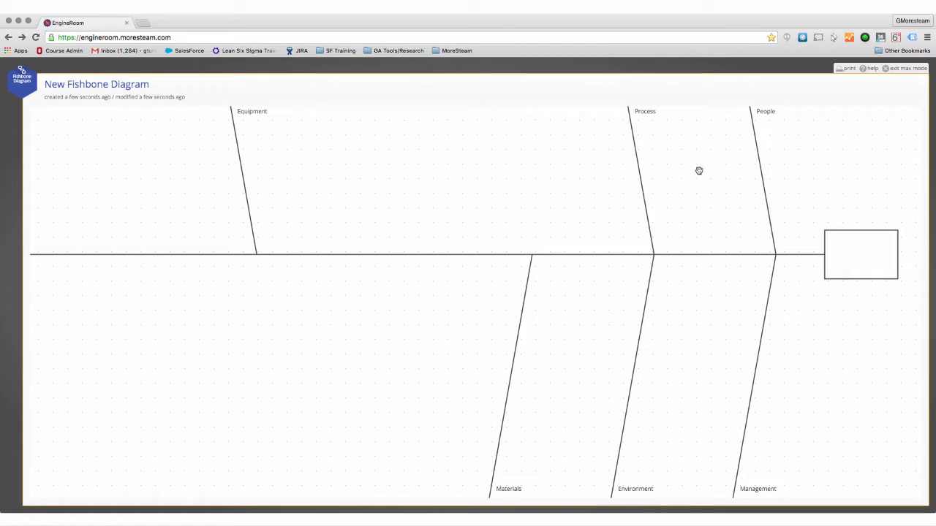
Rename the Equipment branch to "CHANGE THE NAME" and delete the Process branch
click(260, 115)
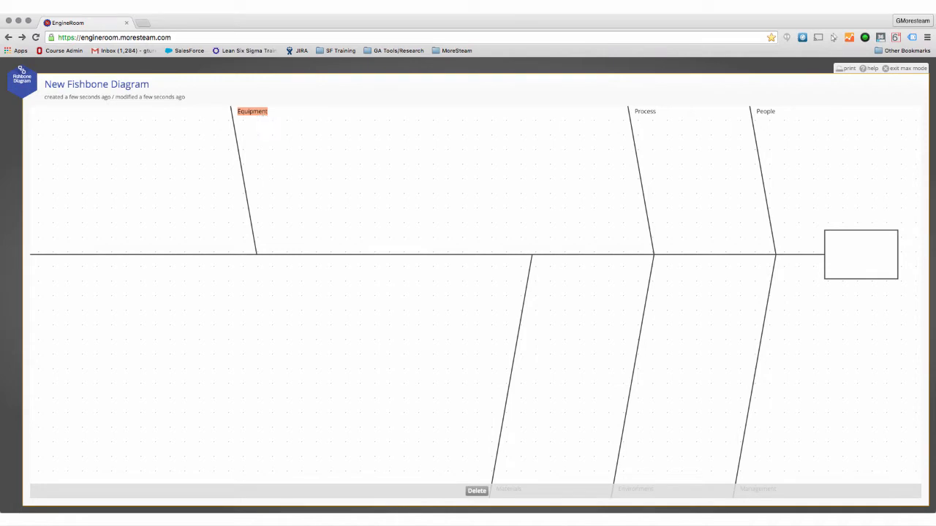
text(CHANGE THE NAME)
click(365, 147)
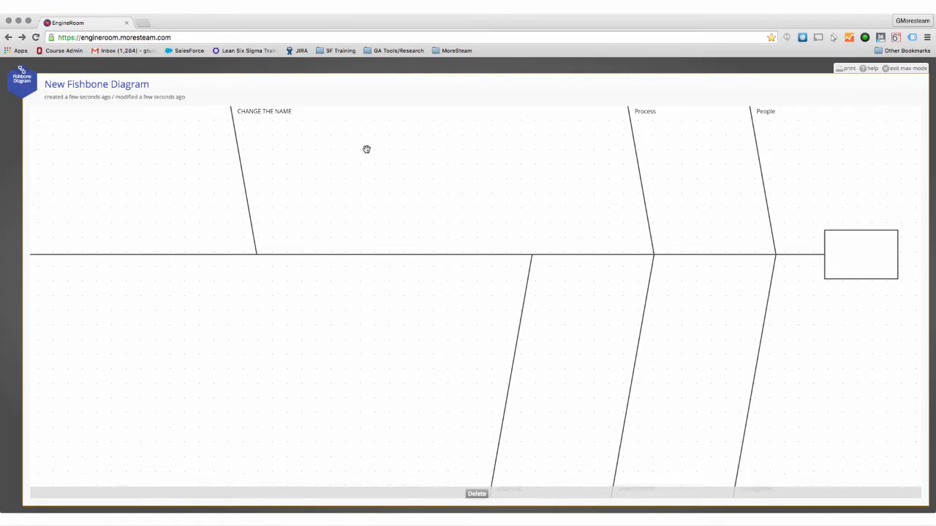
click(646, 114)
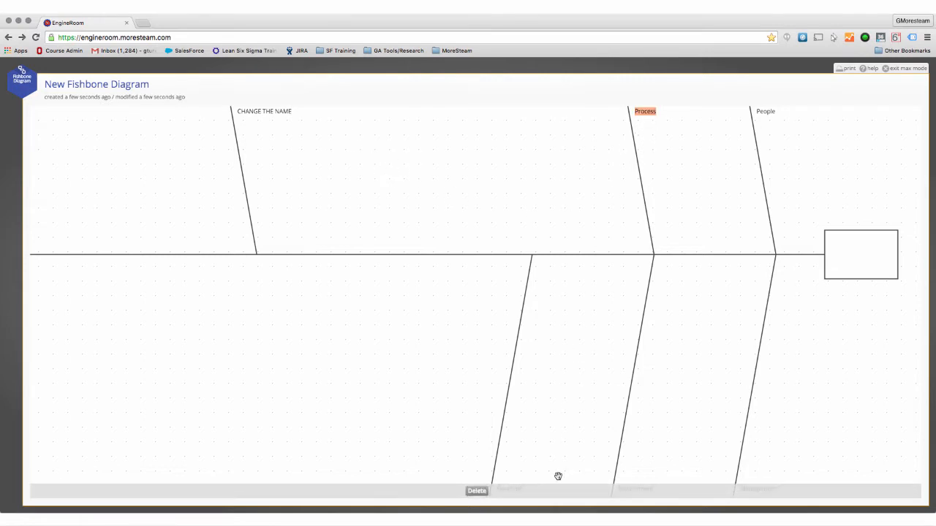
click(481, 492)
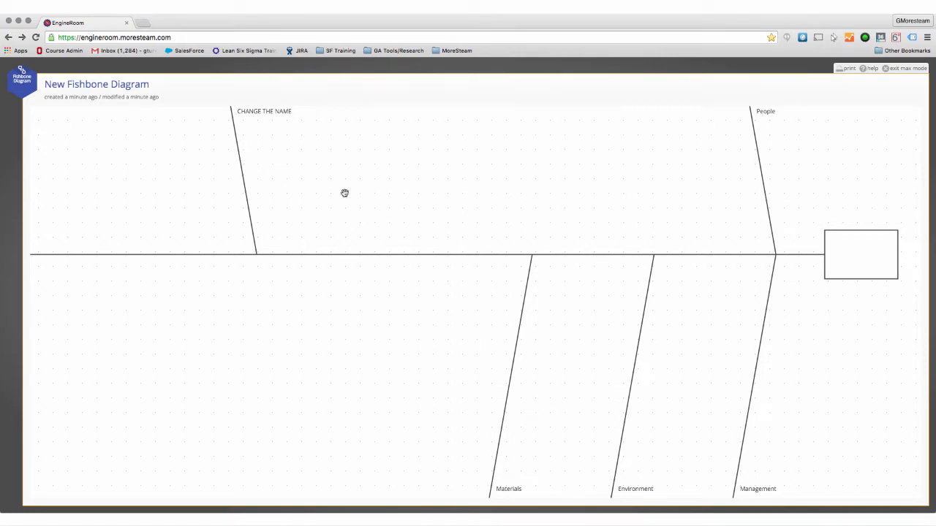
Add an enlarged cause box reading "dfgsdfgsdfgdfgfgsdfgdfg" to the CHANGE THE NAME branch, with a sub-cause box attached to its line
click(244, 176)
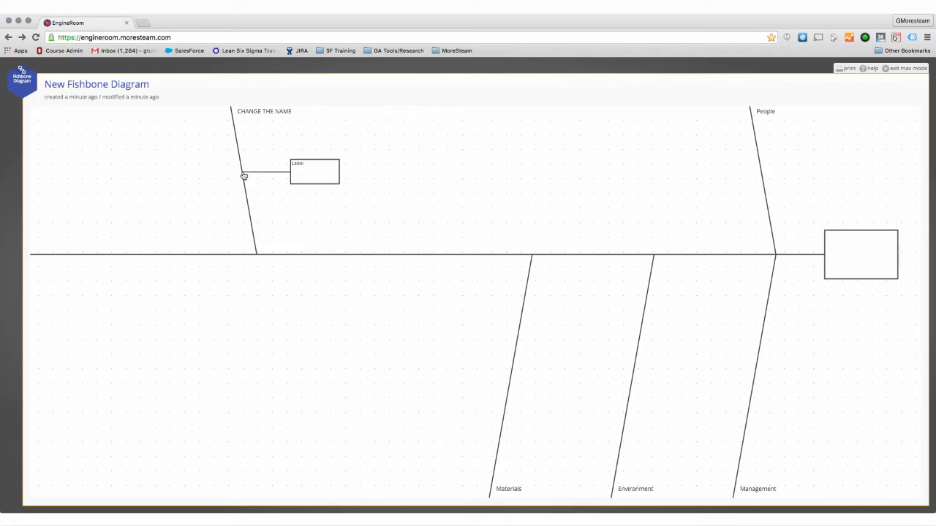
click(306, 169)
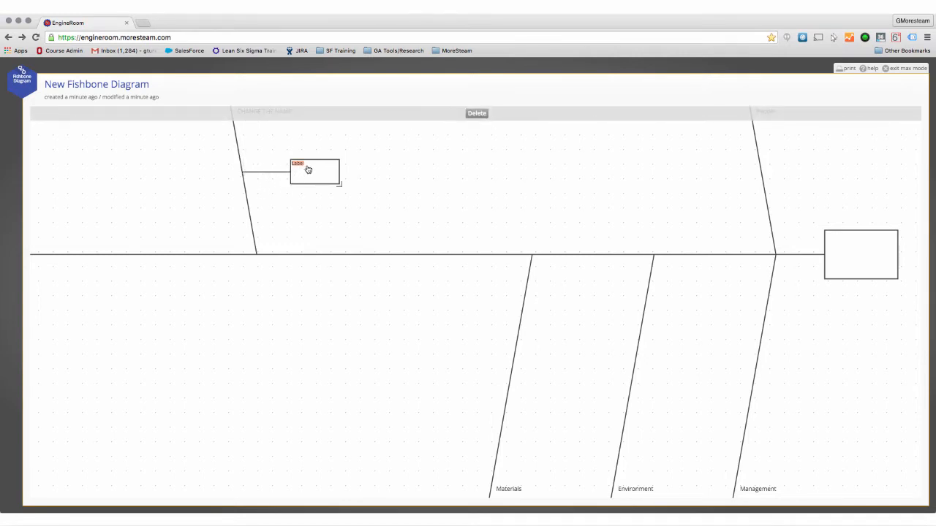
text(dfgsdfgsdfgsdfgsdfg)
drag(341, 187, 363, 215)
click(345, 195)
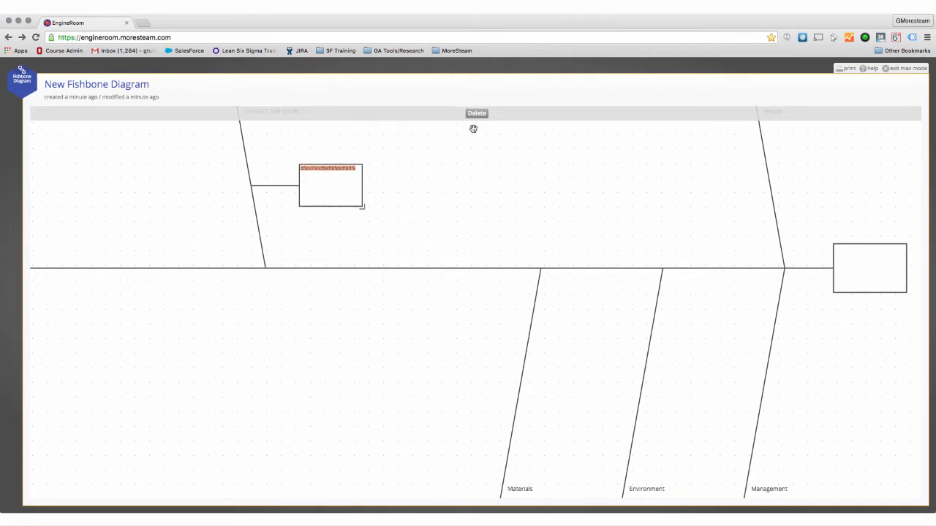
click(283, 188)
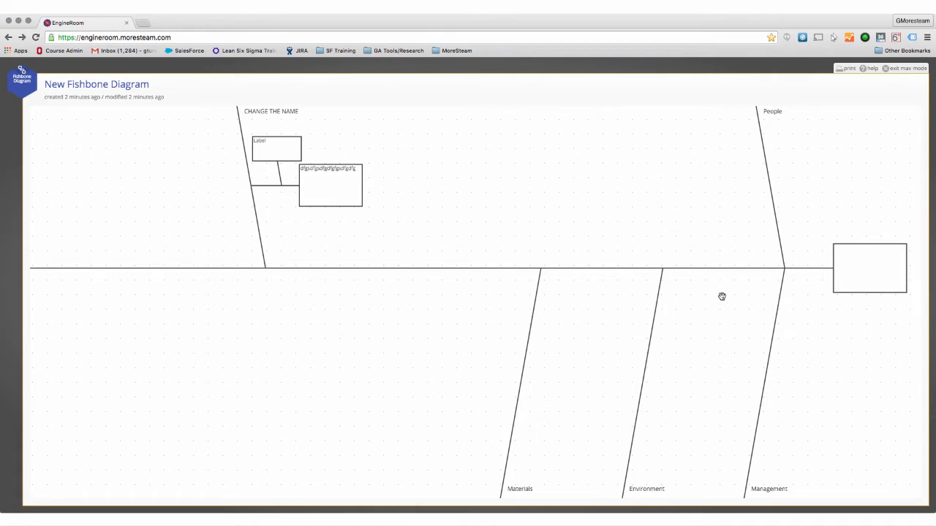
Enter "Typing your output here" in the effect box and close the fishbone diagram
click(852, 269)
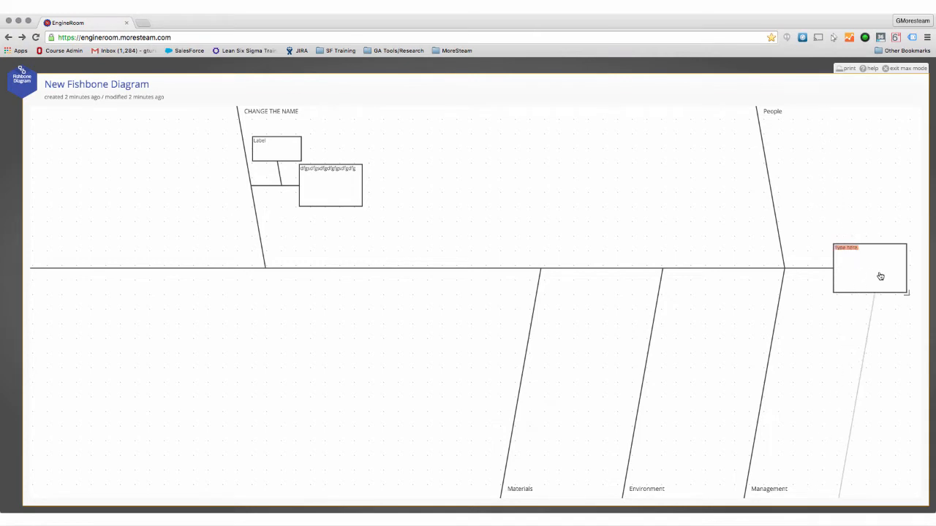
text(Ty)
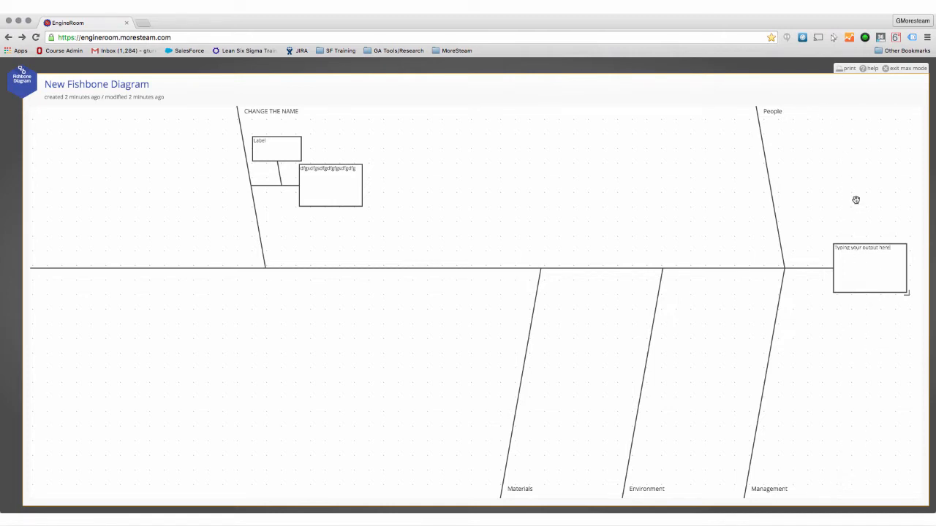
click(888, 69)
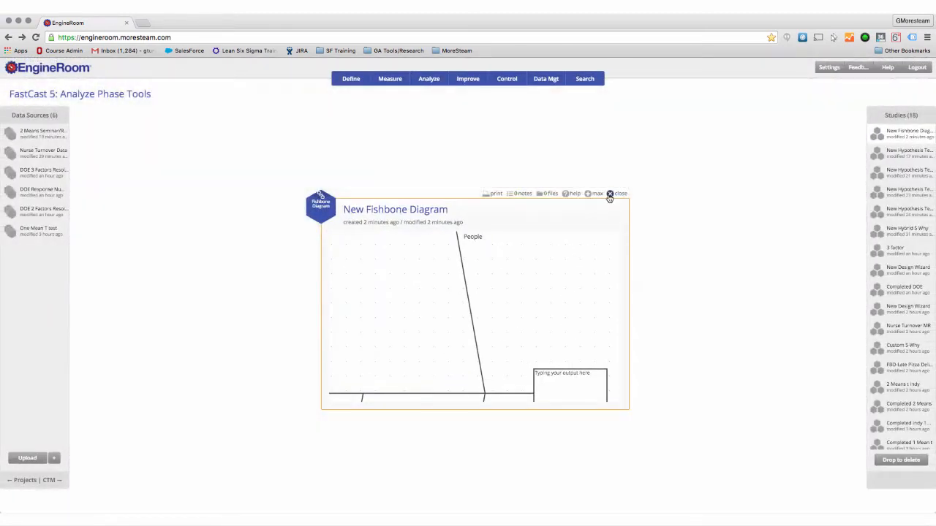
click(610, 196)
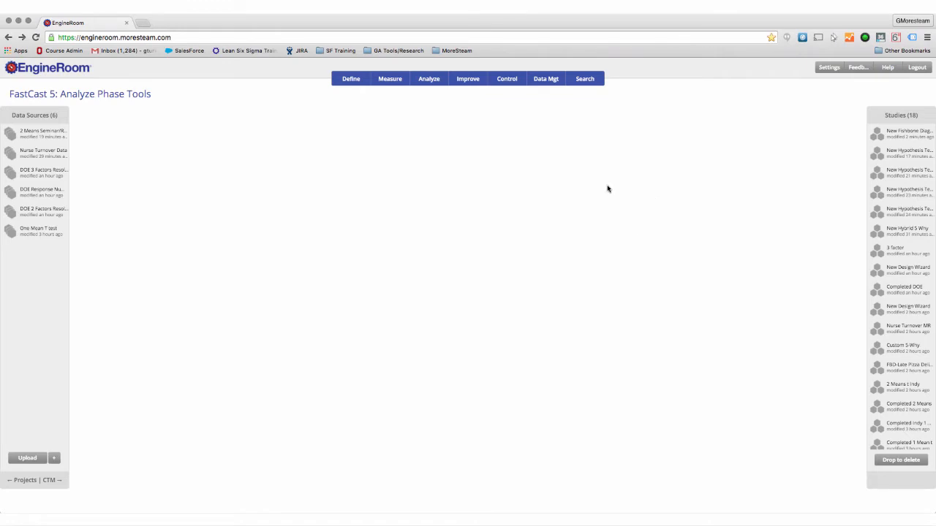
Create a new Hybrid 5 Why study, move it near the data sources list, and maximize it
click(436, 82)
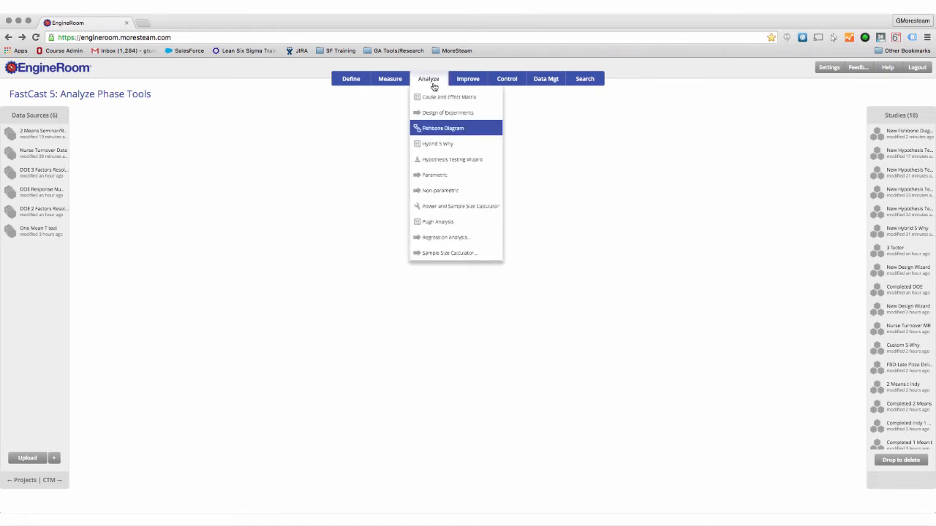
click(440, 144)
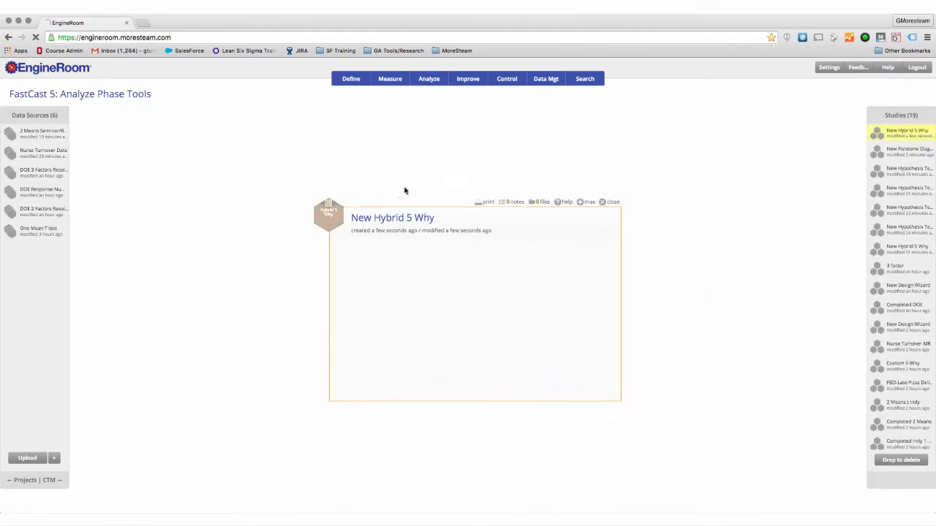
drag(326, 225, 182, 144)
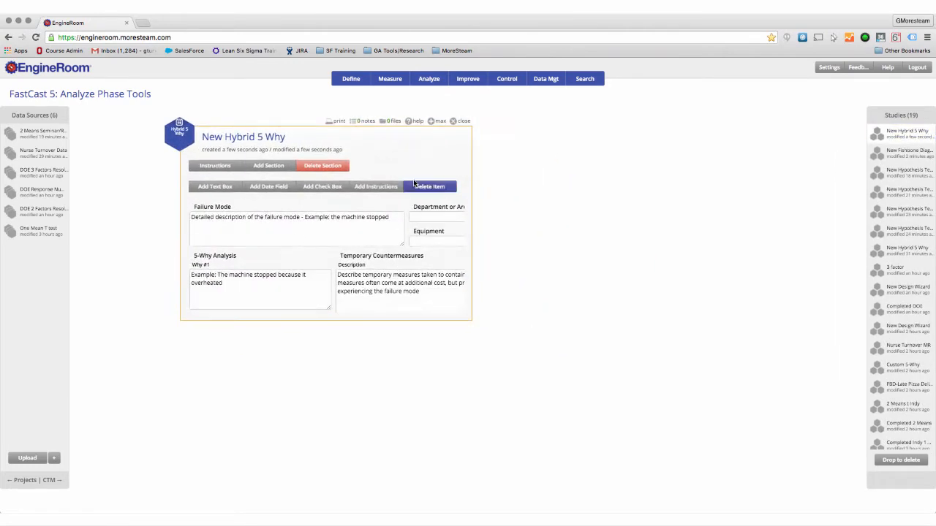
click(436, 122)
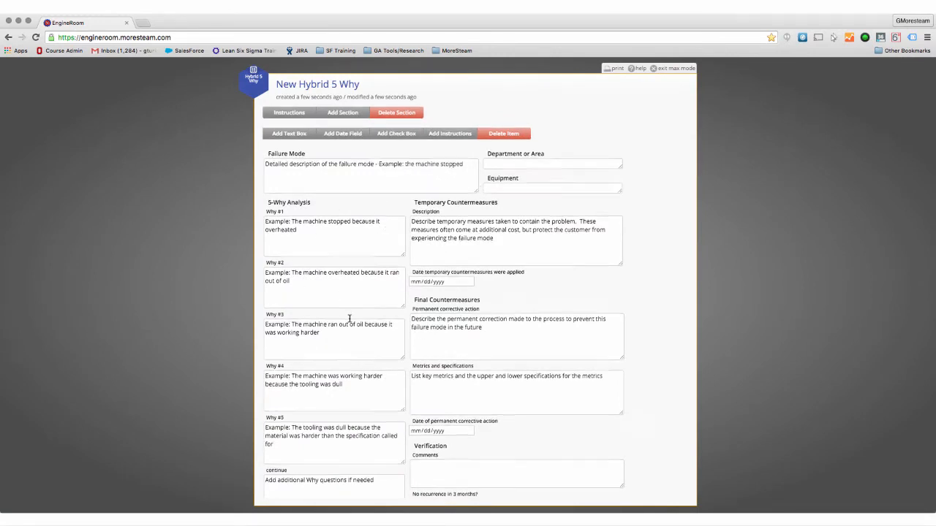
Move the Temporary Countermeasures section below Verification and clear its description text
scroll(409, 315, down, 1)
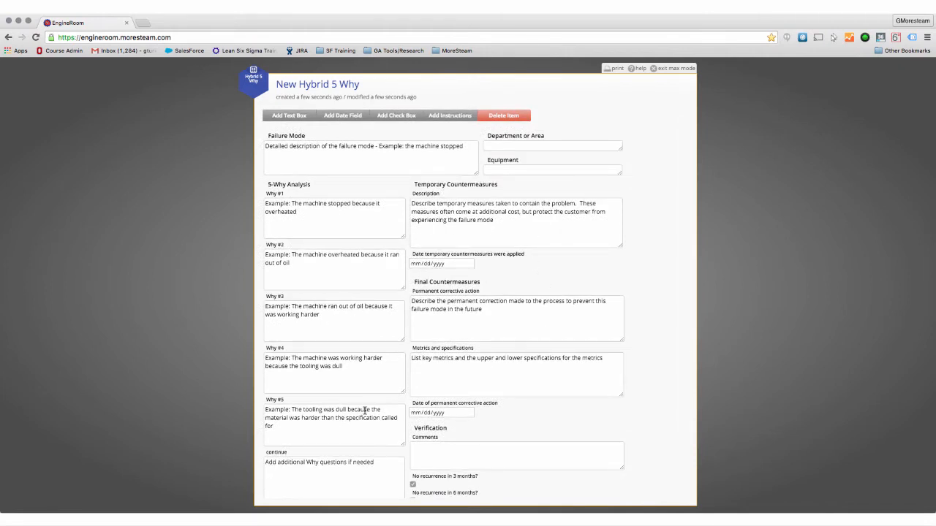
scroll(475, 320, up, 1)
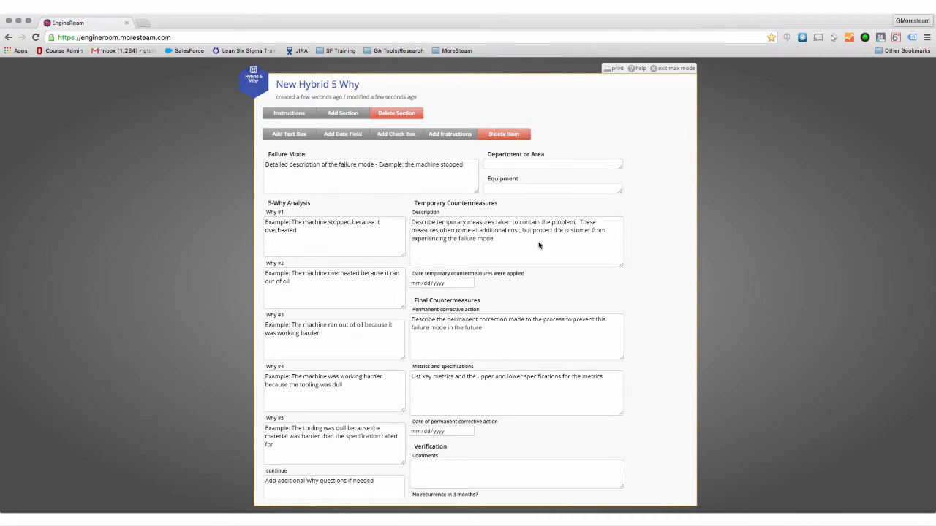
drag(530, 245, 402, 224)
key(BackSpace)
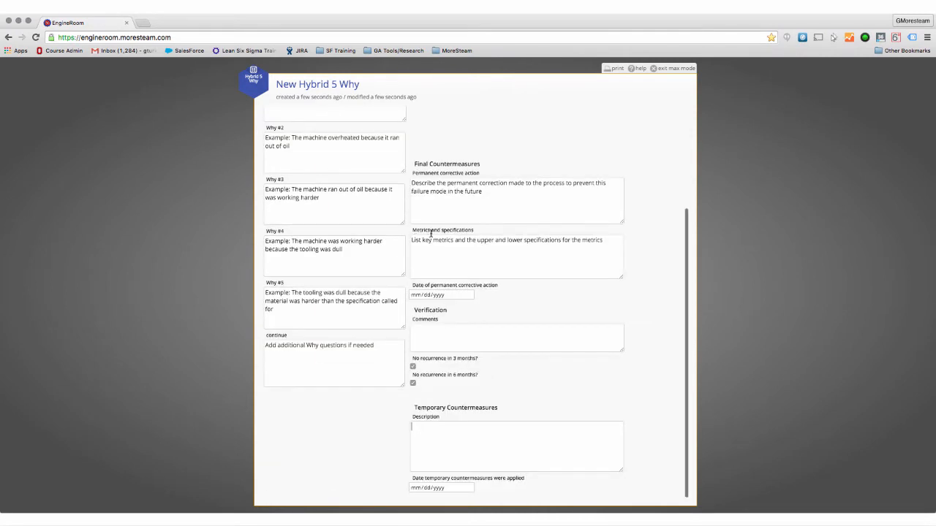
Rename the "Department or Area" heading to "Area", enter "dfdfgdsfg" in its text box, and make the box taller
scroll(438, 234, up, 4)
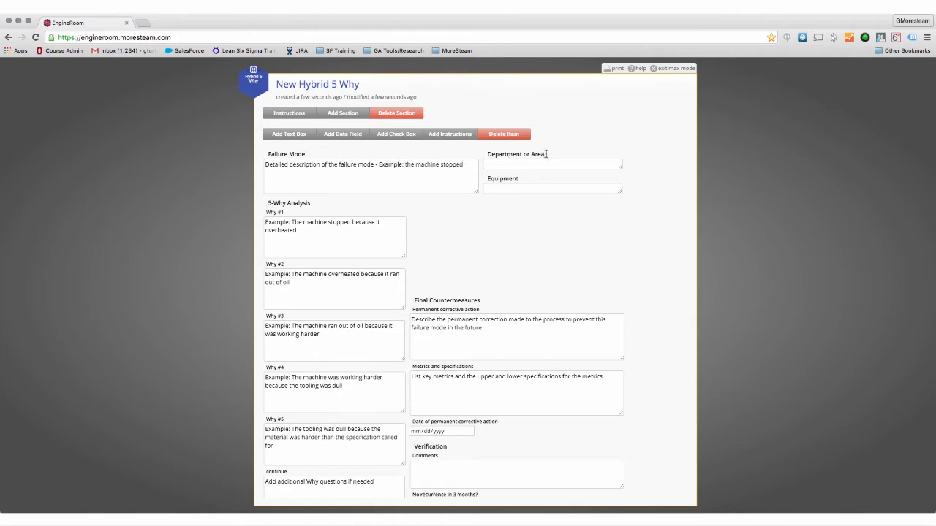
drag(546, 155, 494, 156)
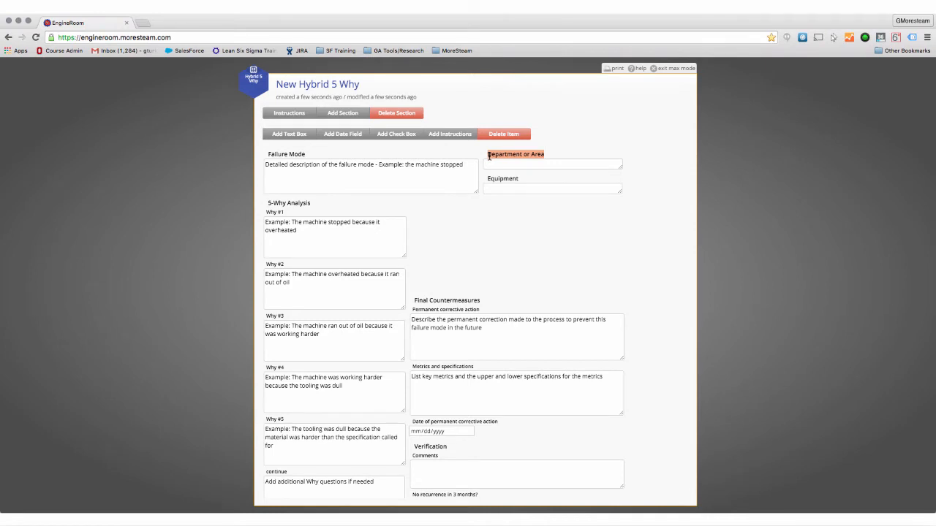
text(A)
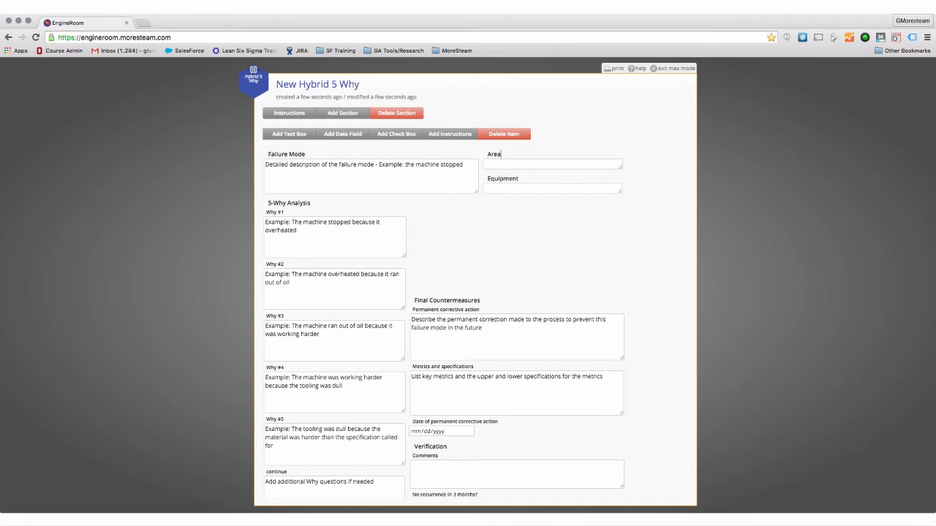
click(505, 166)
text(dfdfgdsfg)
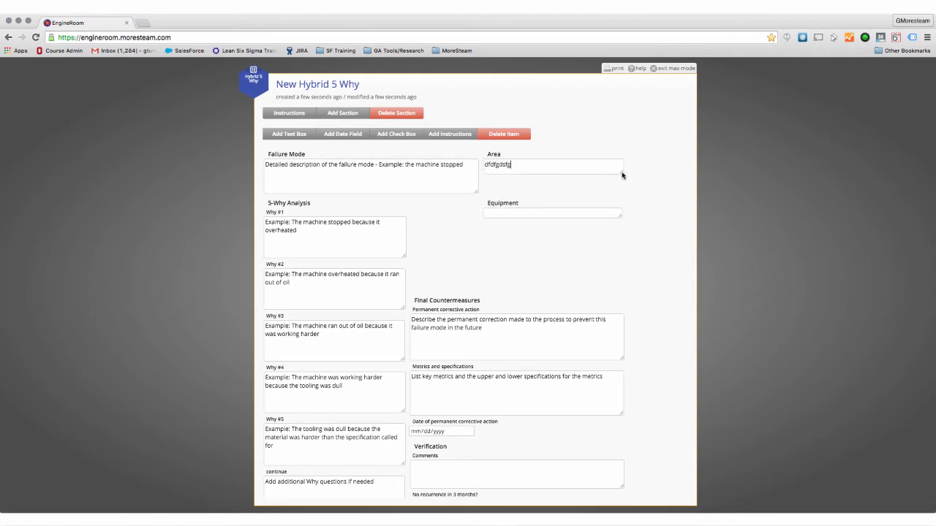
mouse_move(621, 176)
mouse_down()
mouse_move(621, 190)
mouse_move(622, 179)
mouse_up()
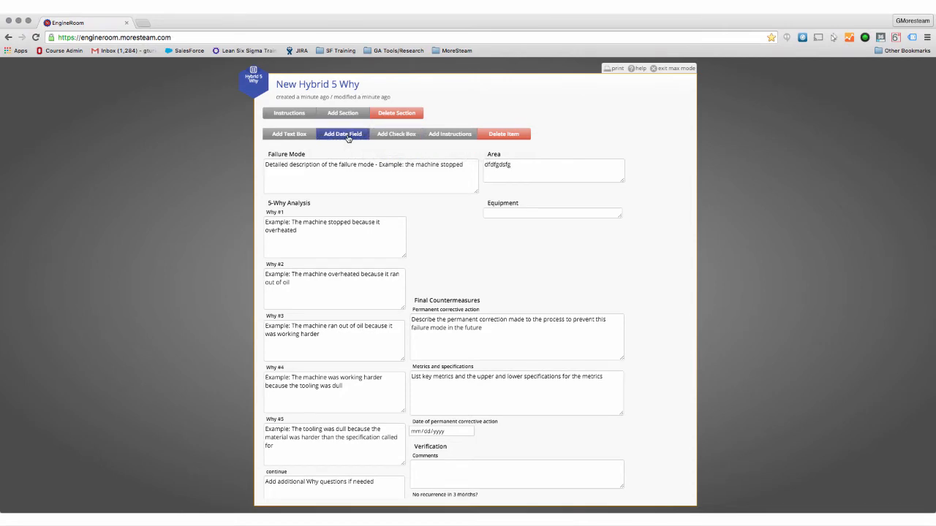
Add a new section beside Area, title it "asdfgh", and enlarge its text box
click(351, 136)
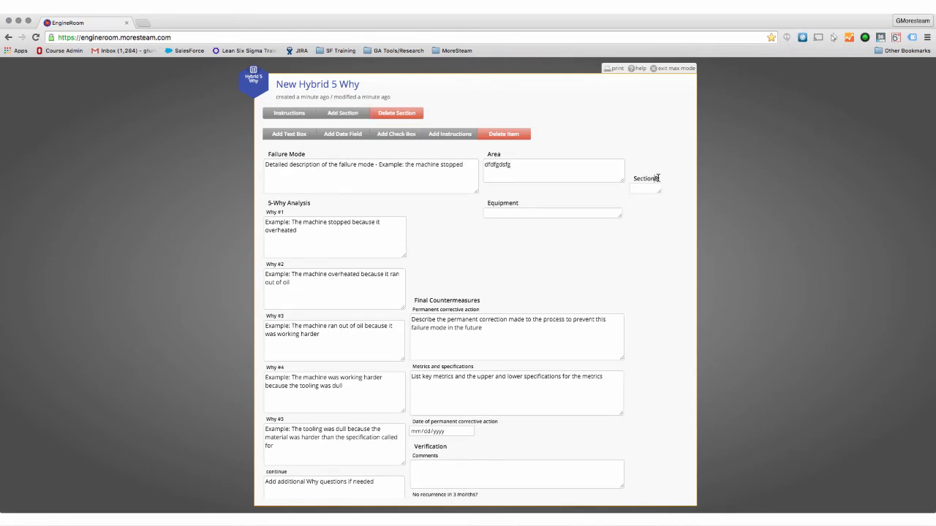
drag(657, 179, 635, 179)
text(asdfgh)
drag(659, 194, 689, 215)
Restore the study to an enlarged window and add another text box to the asdfgh section
click(655, 69)
drag(471, 320, 682, 413)
click(595, 249)
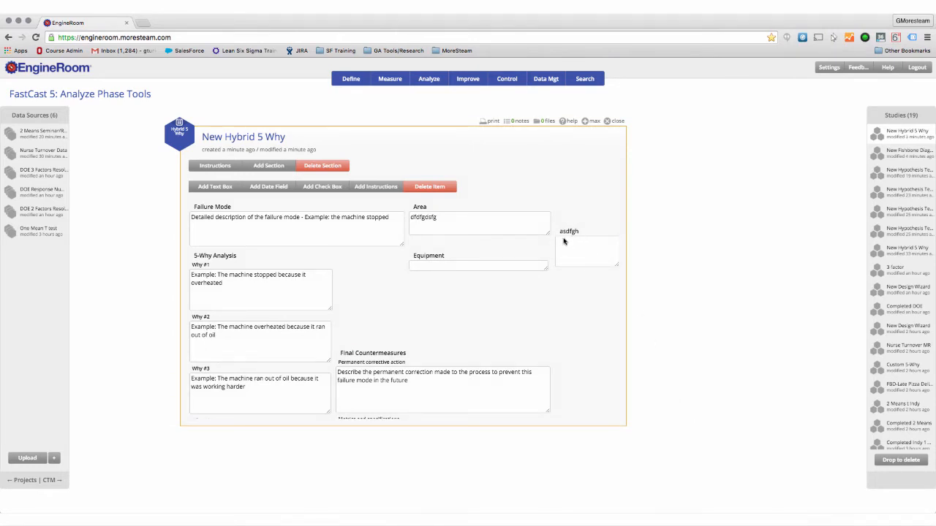
click(227, 190)
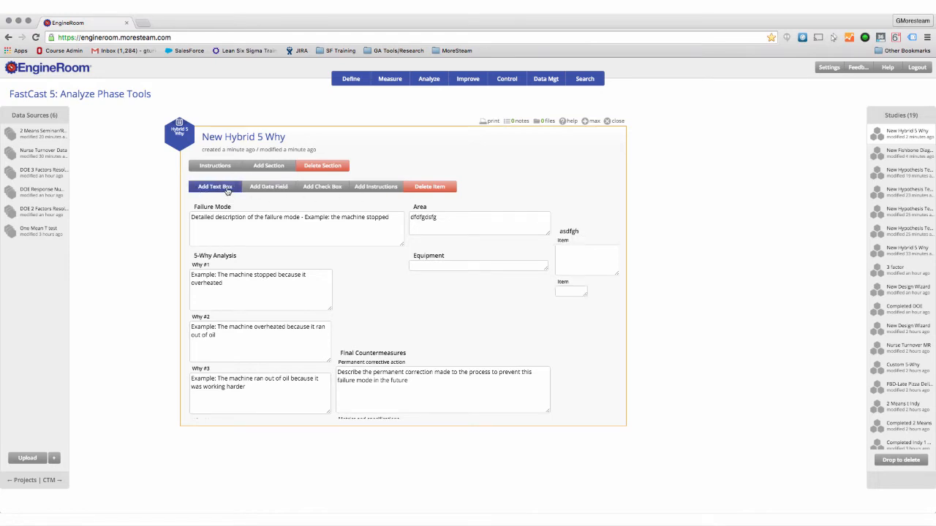
Add a date field and a check box to the asdfgh section
click(269, 189)
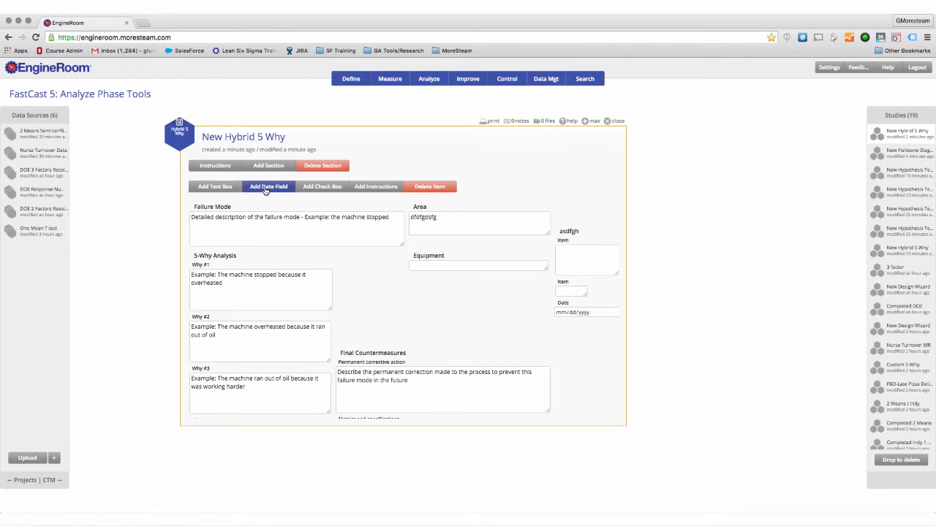
click(307, 189)
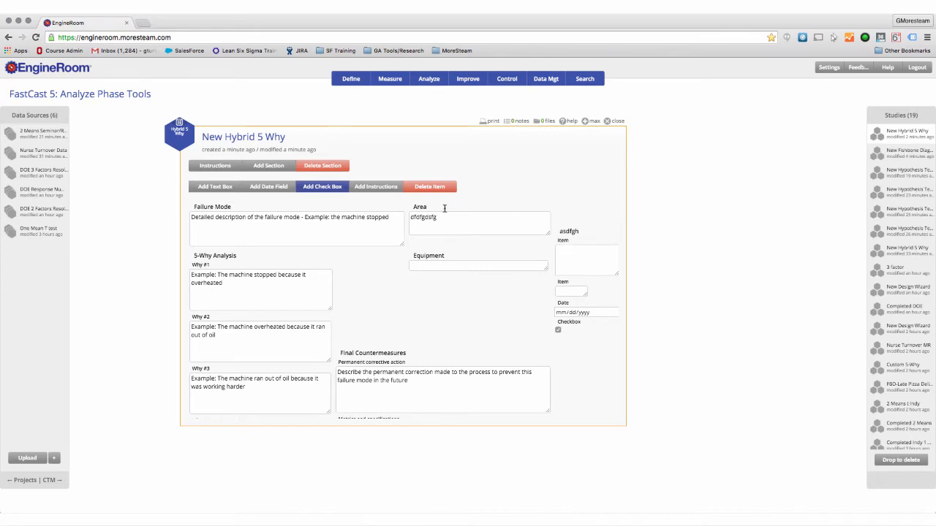
Delete the second, smaller text box from the asdfgh section and confirm the deletion
click(421, 206)
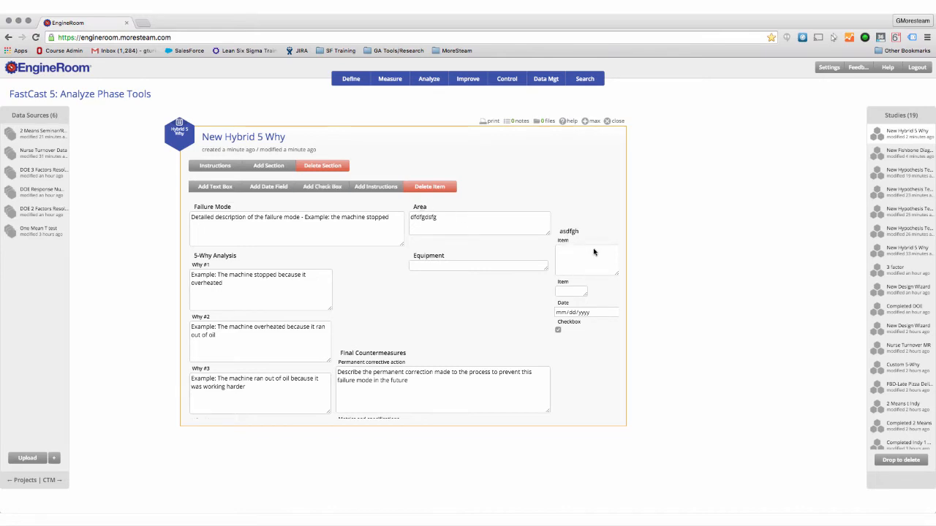
click(574, 234)
click(572, 293)
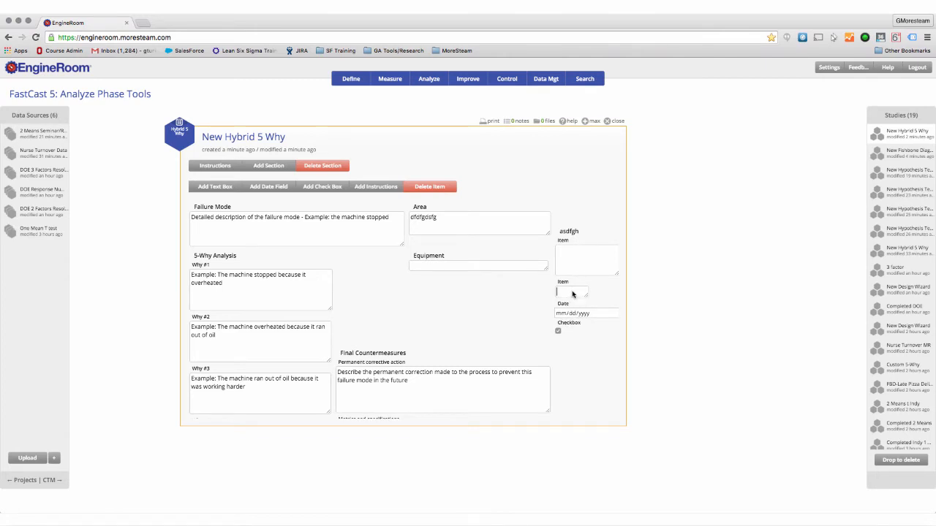
click(436, 187)
click(547, 187)
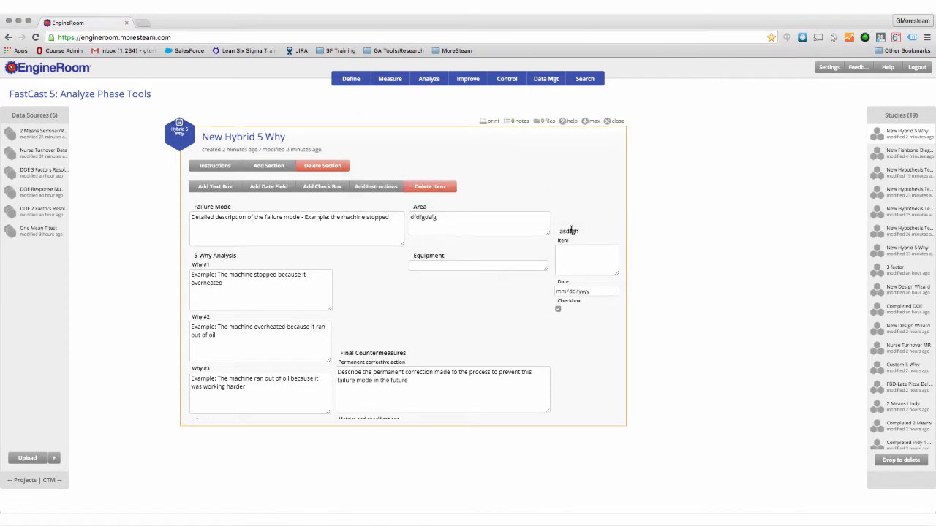
Delete the whole asdfgh section and close the Hybrid 5 Why study
click(335, 171)
click(548, 191)
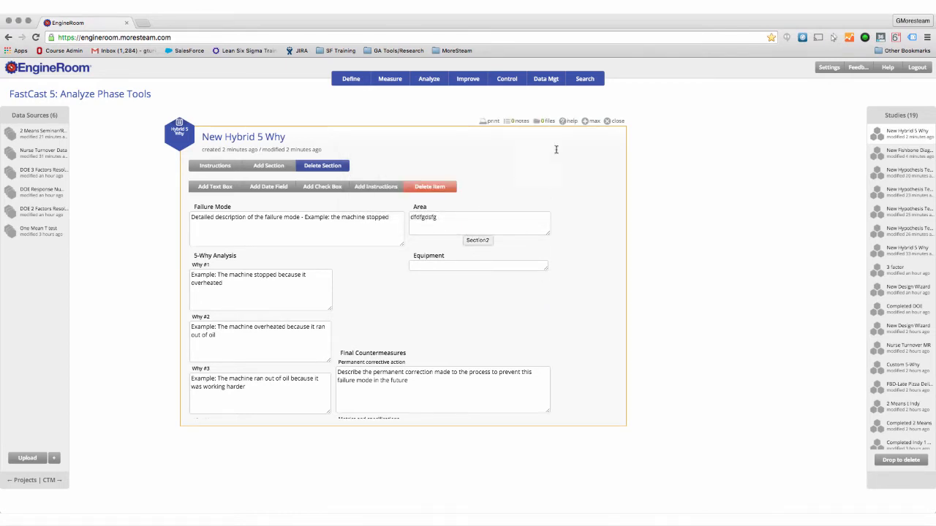
click(608, 123)
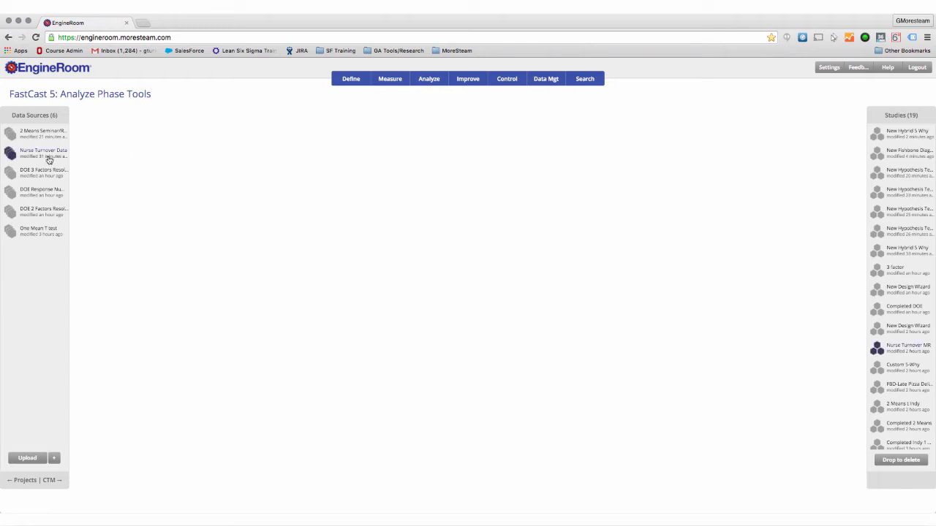
Open the Nurse Turnover Data source, widen the columns from Turnover through Working Hours Per Week to fit their headings, and save the changes
drag(47, 158, 512, 174)
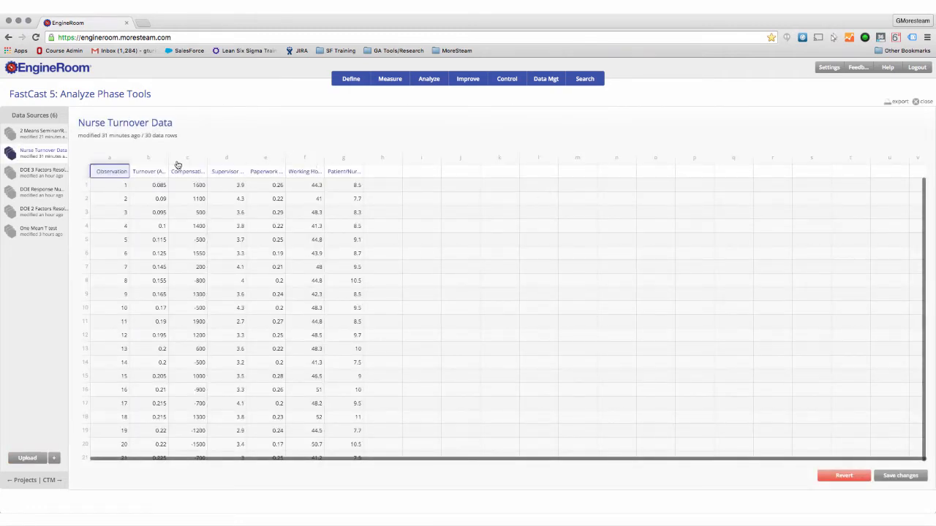
drag(169, 164, 250, 162)
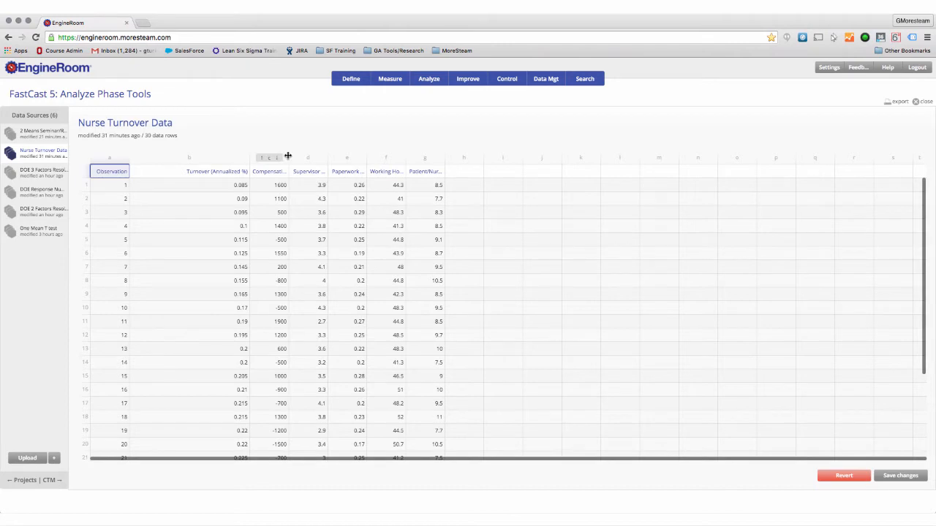
drag(288, 155, 329, 155)
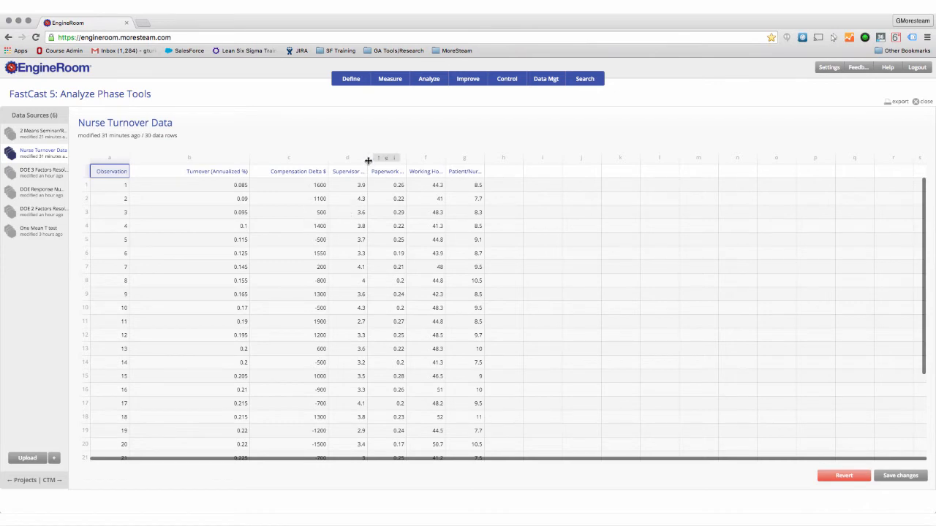
drag(367, 157, 581, 156)
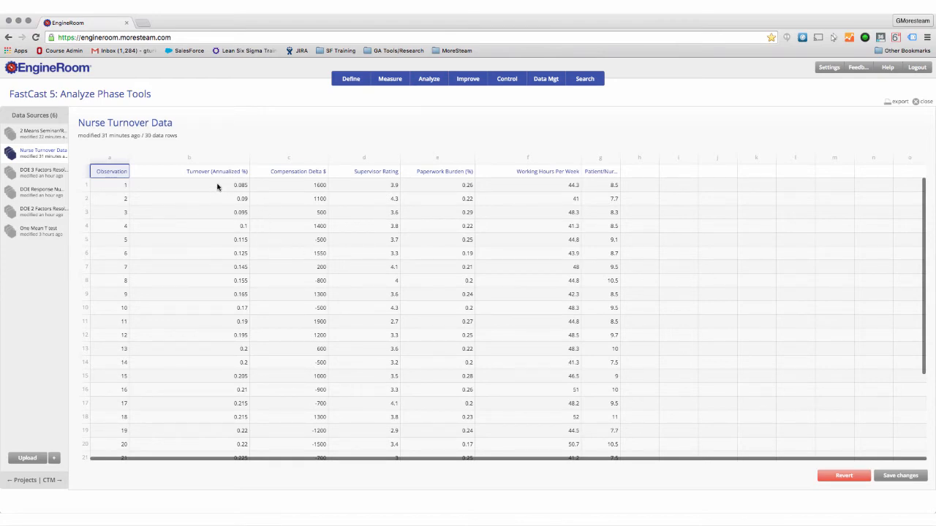
click(913, 475)
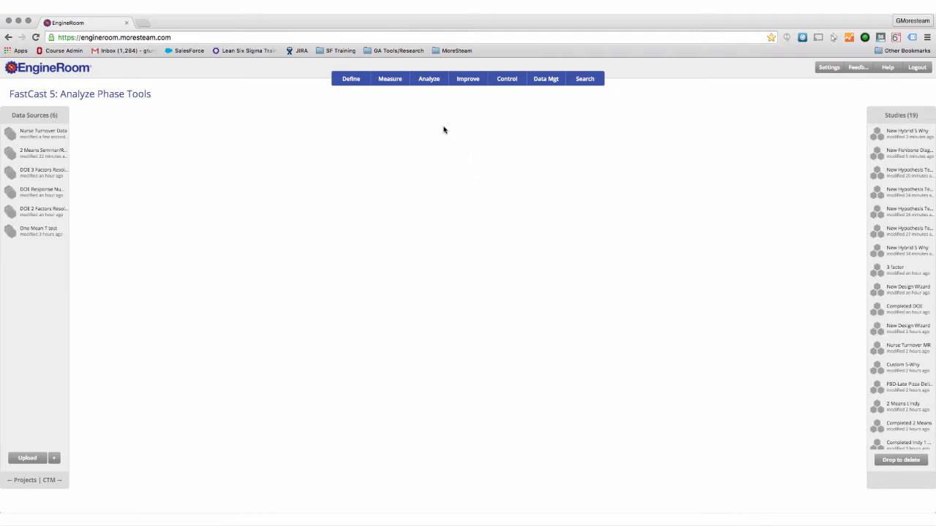
Create a Multiple Regression study and assign Turnover (Annualized %) from Nurse Turnover Data as its response variable
click(429, 82)
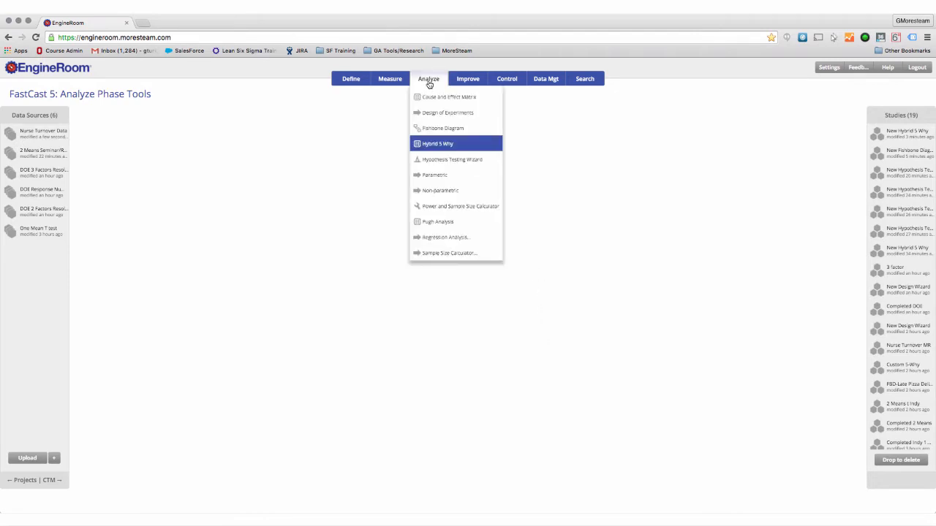
mouse_move(428, 239)
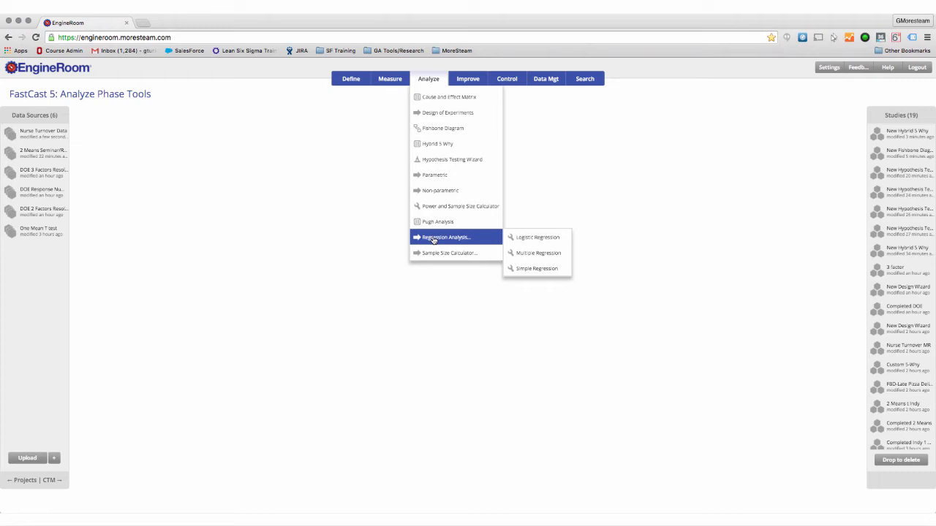
click(533, 253)
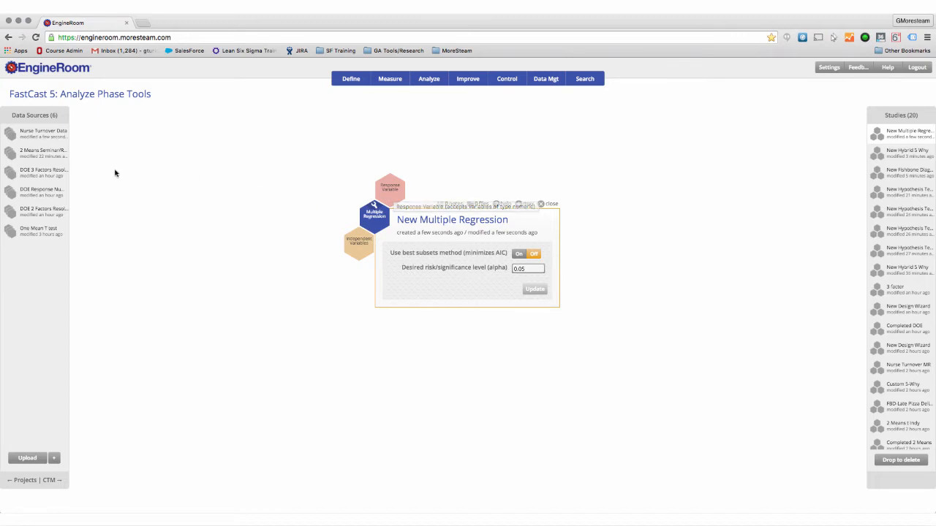
click(52, 138)
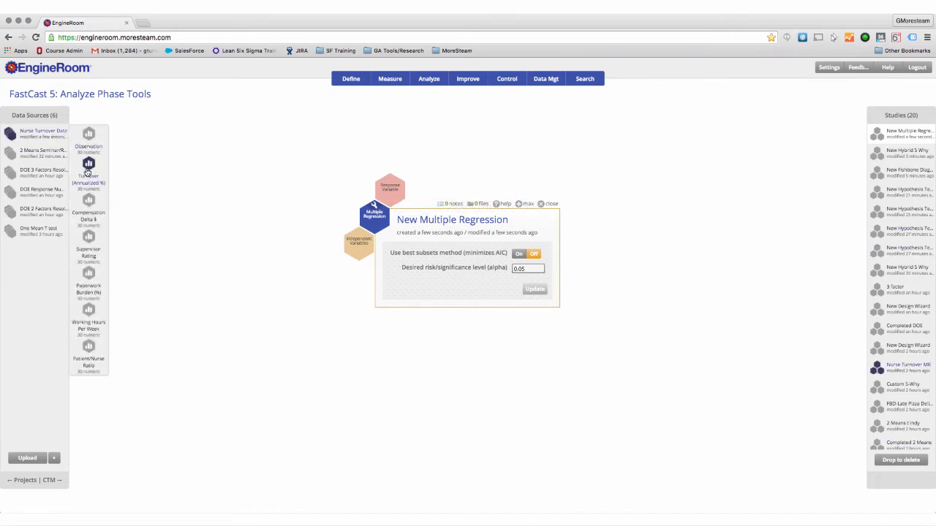
drag(88, 172, 385, 184)
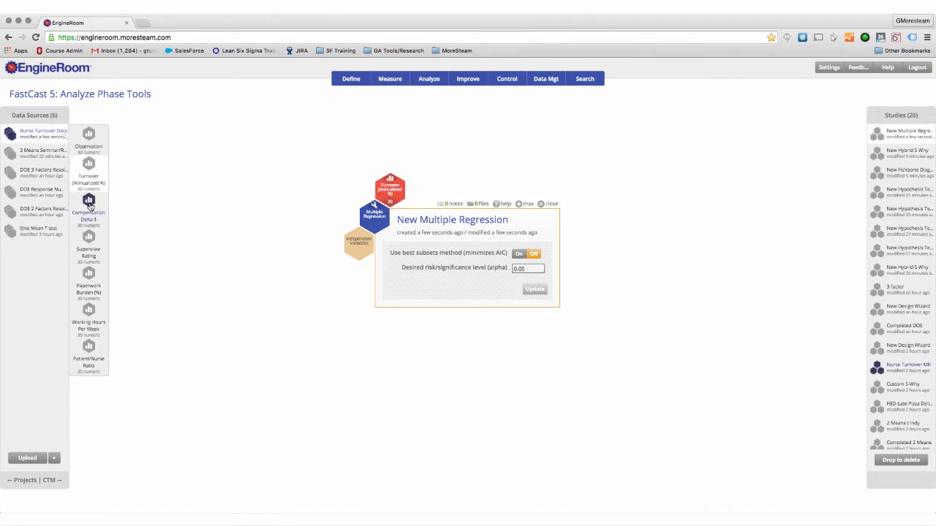
Add Compensation Delta $, Supervisor Rating, Paperwork Burden (%), Working Hours Per Week and Patient/Nurse Ratio as independent variables
drag(89, 205, 248, 239)
drag(88, 243, 300, 282)
drag(89, 285, 165, 305)
drag(87, 308, 281, 327)
drag(89, 352, 334, 334)
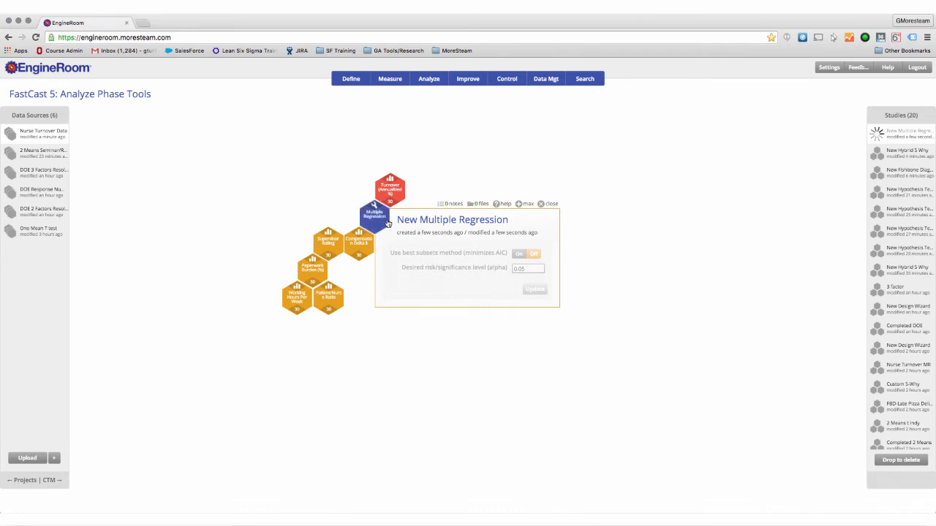
Enlarge and reposition the Multiple Regression study to show all its results, with the page zoomed to 110%
drag(386, 223, 282, 189)
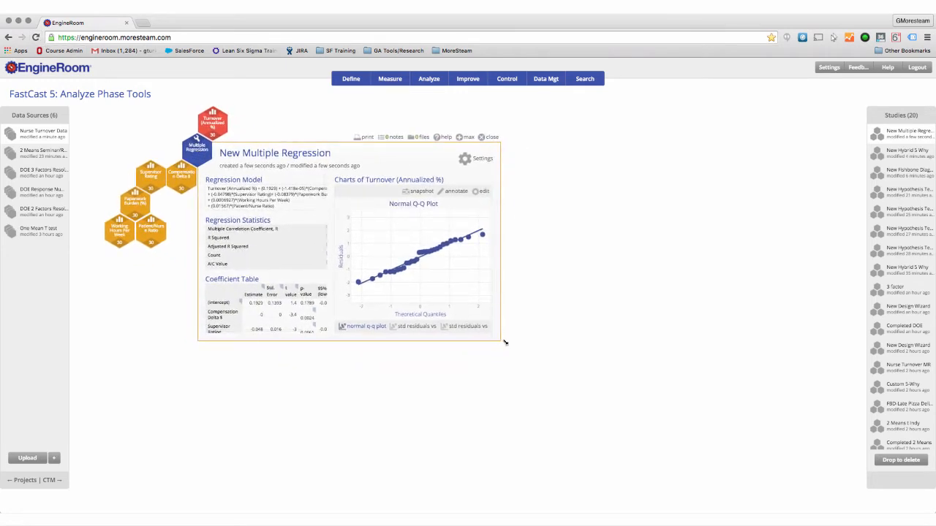
drag(504, 342, 717, 451)
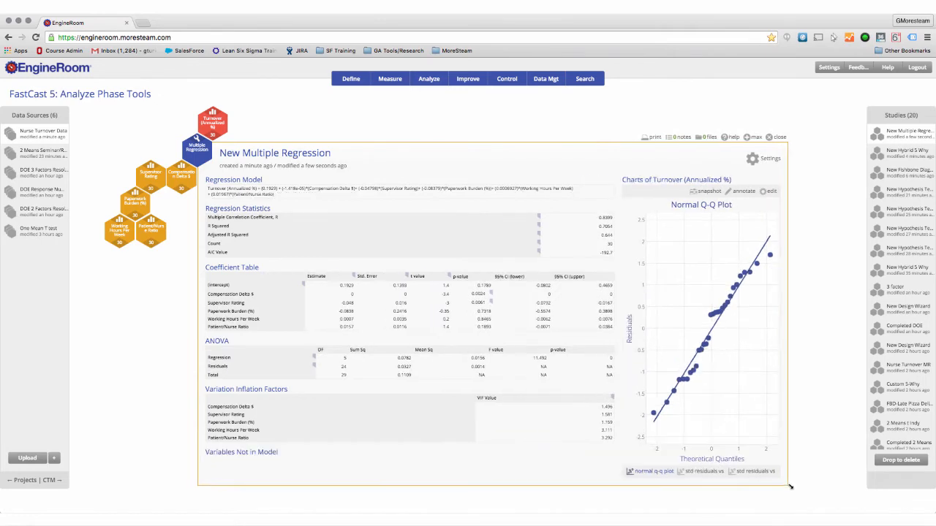
drag(200, 149, 185, 143)
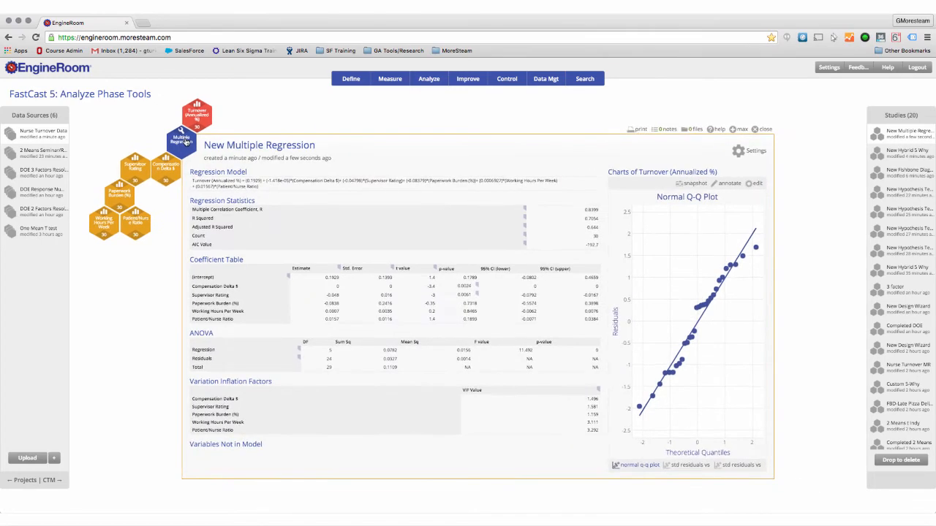
key(ctrl+plus)
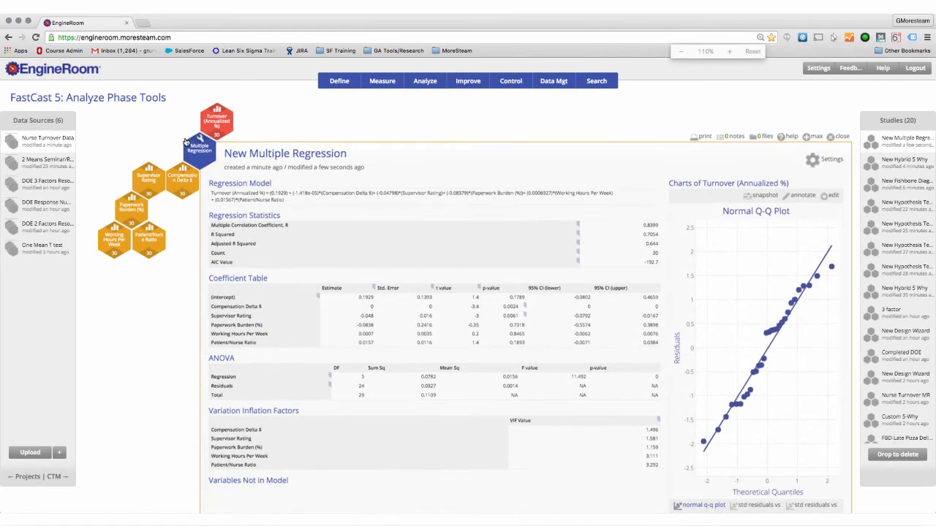
drag(186, 143, 146, 131)
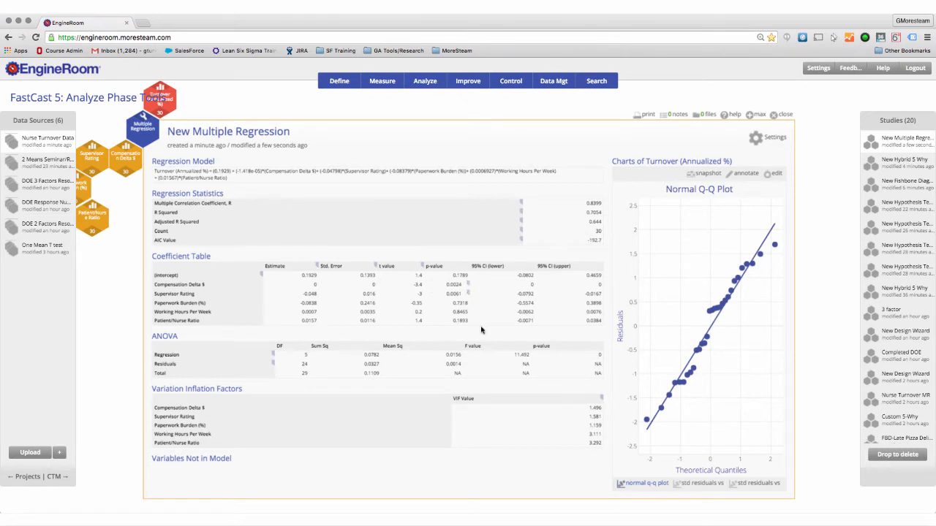
View both standardized residuals charts, return to the normal Q-Q plot, and check the marker beside Adjusted R Squared
click(682, 487)
click(742, 488)
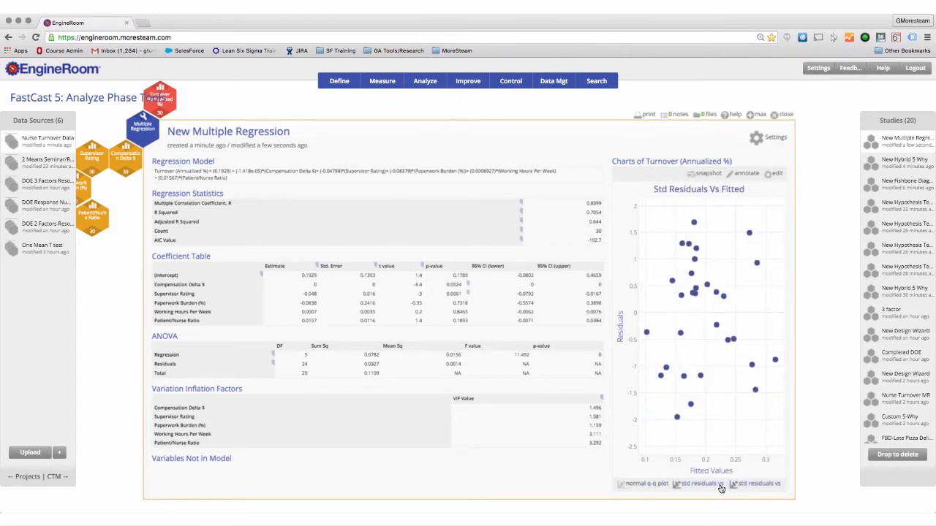
click(712, 489)
click(658, 489)
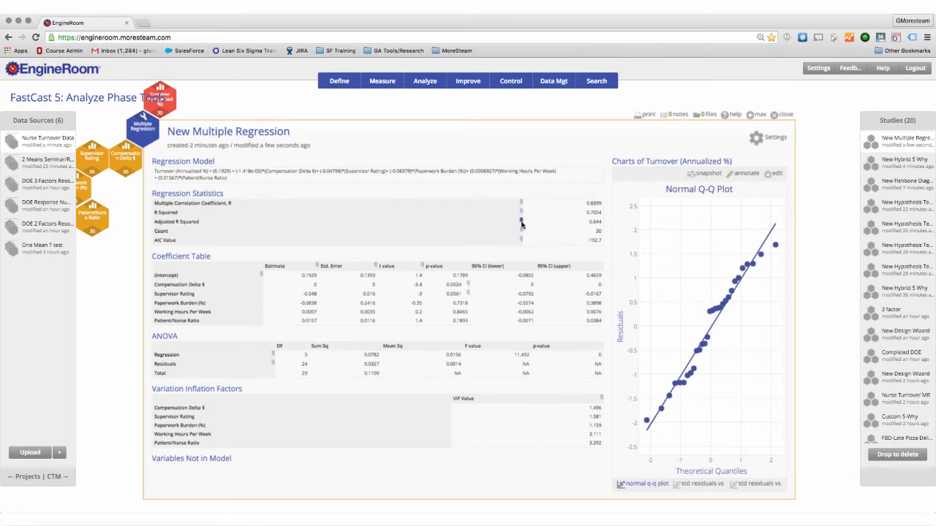
mouse_move(522, 224)
Turn on the best subsets method (minimizes AIC) in the regression settings and save the changes
click(760, 141)
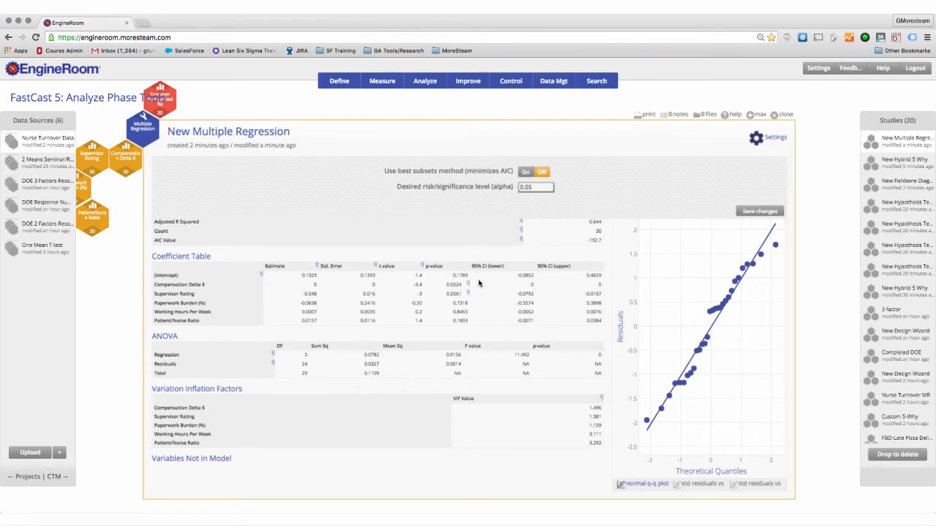
click(526, 174)
click(758, 211)
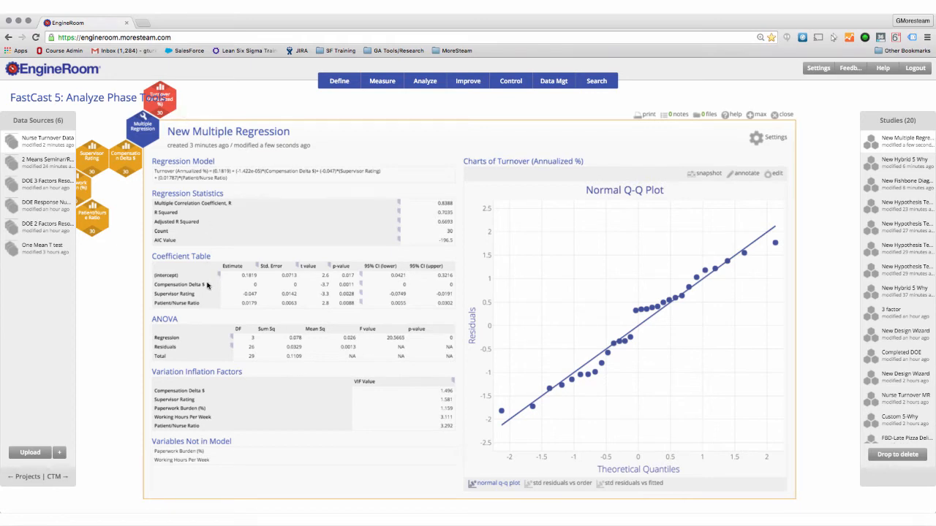
Examine the variables in the regression's coefficient table and close the Multiple Regression study
drag(204, 285, 162, 306)
drag(164, 301, 157, 298)
mouse_move(328, 231)
click(776, 115)
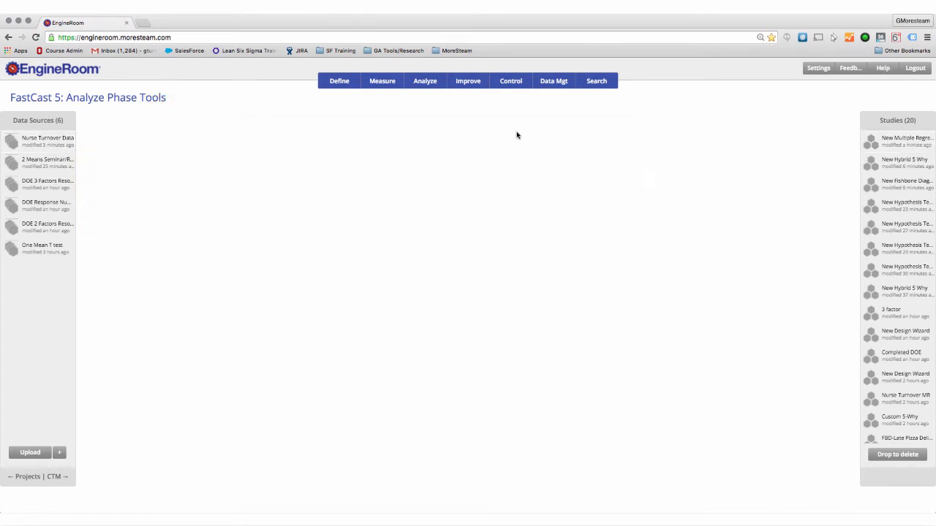
Create a Hypothesis Testing Wizard study and enlarge its window across the workspace
click(430, 88)
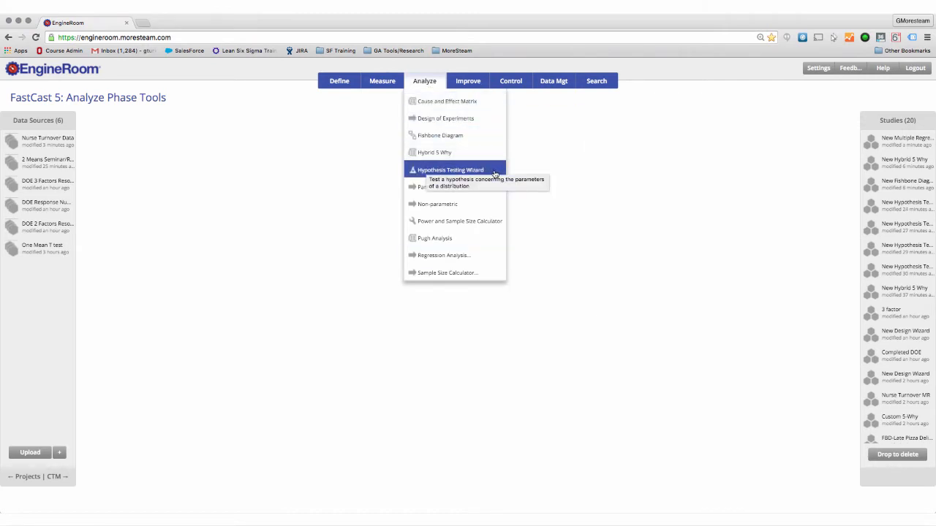
mouse_move(482, 191)
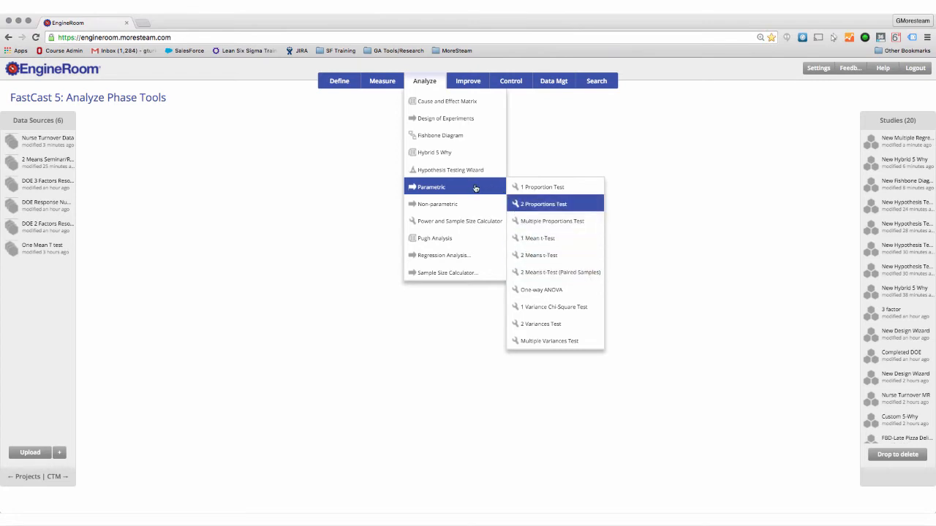
click(454, 170)
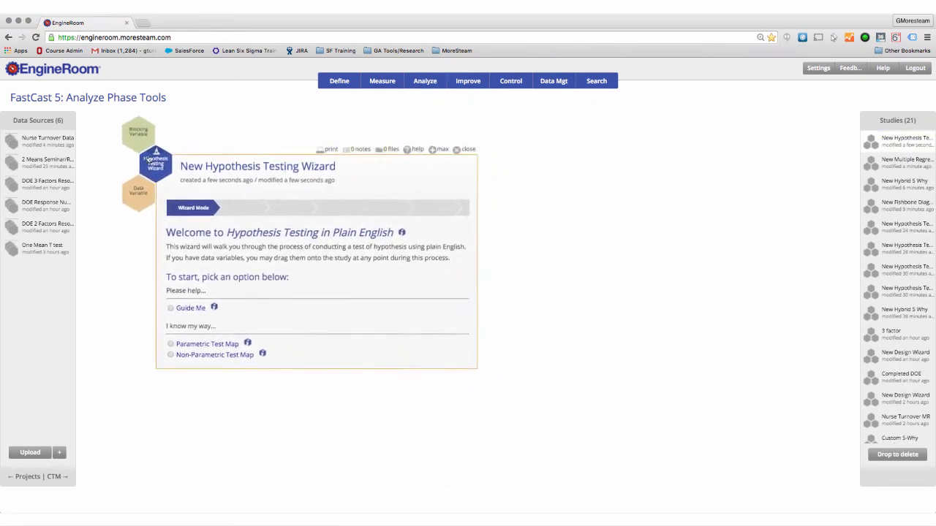
drag(466, 361, 817, 479)
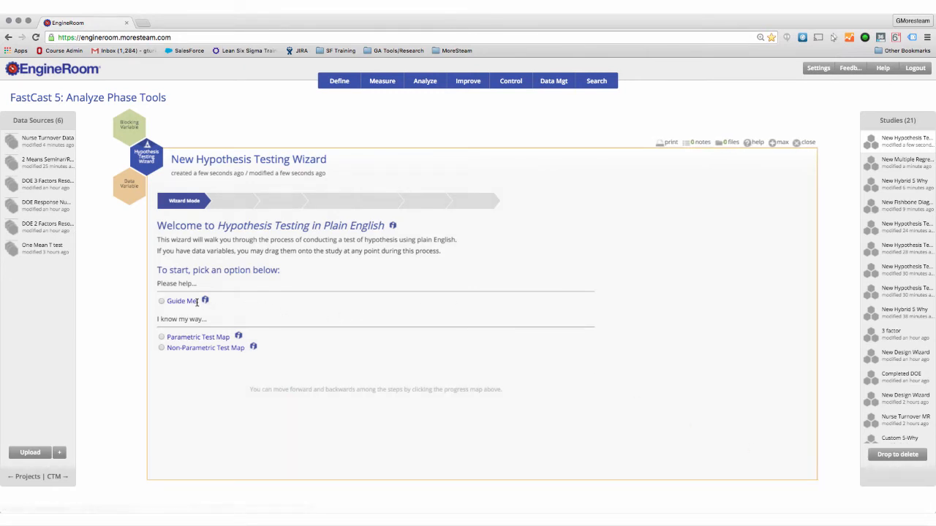
Choose the Guide Me mode in the wizard and answer Yes to the data being randomly sampled
mouse_move(181, 304)
click(167, 304)
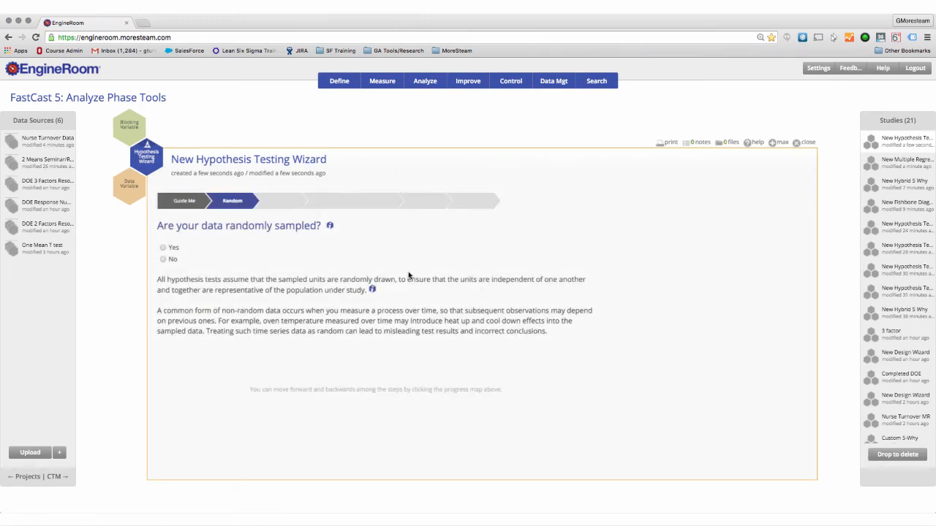
click(164, 248)
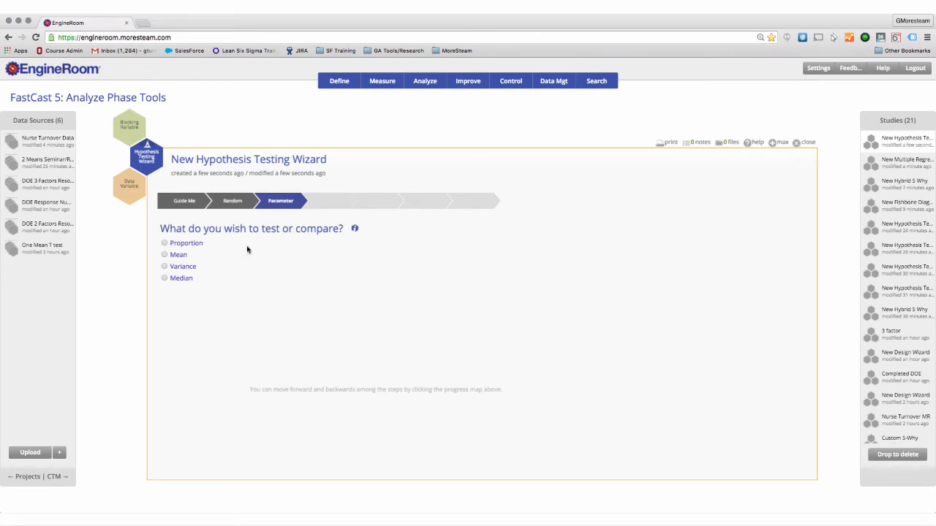
Open the 2 Means Seminar/Rev Impact data, widen the two revenue columns, examine their values, and close the sheet
drag(53, 168, 476, 179)
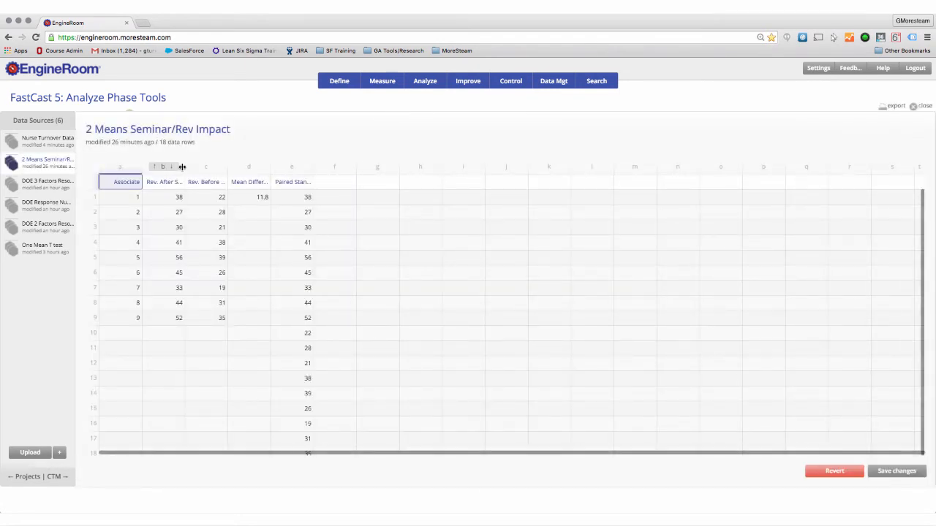
drag(232, 171, 363, 173)
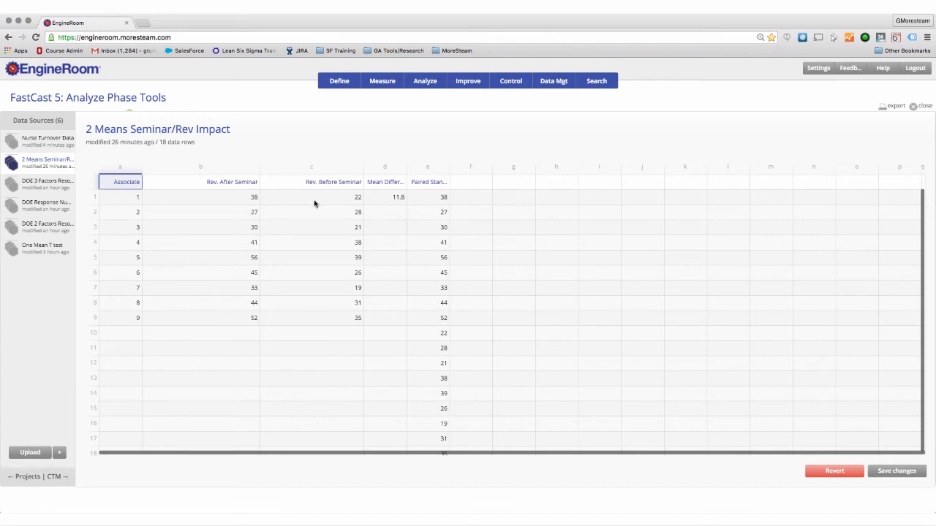
drag(315, 204, 313, 316)
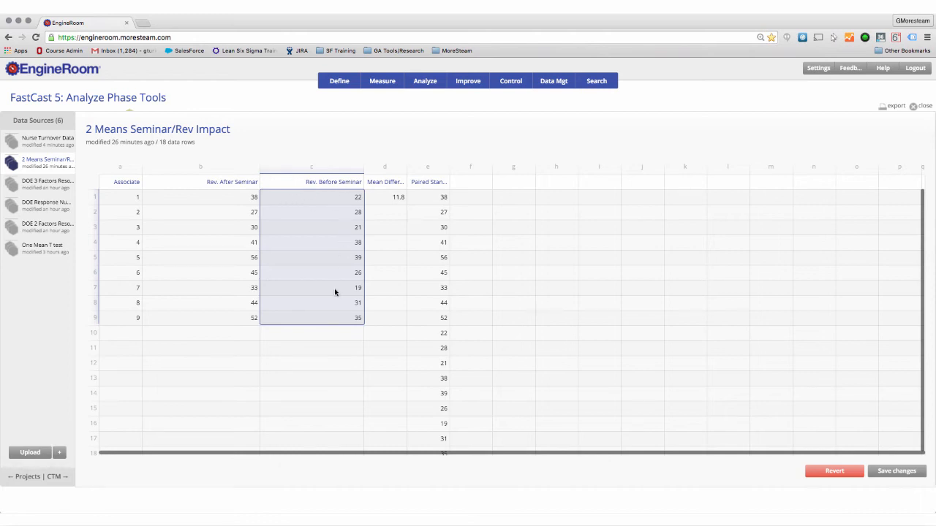
drag(229, 202, 226, 326)
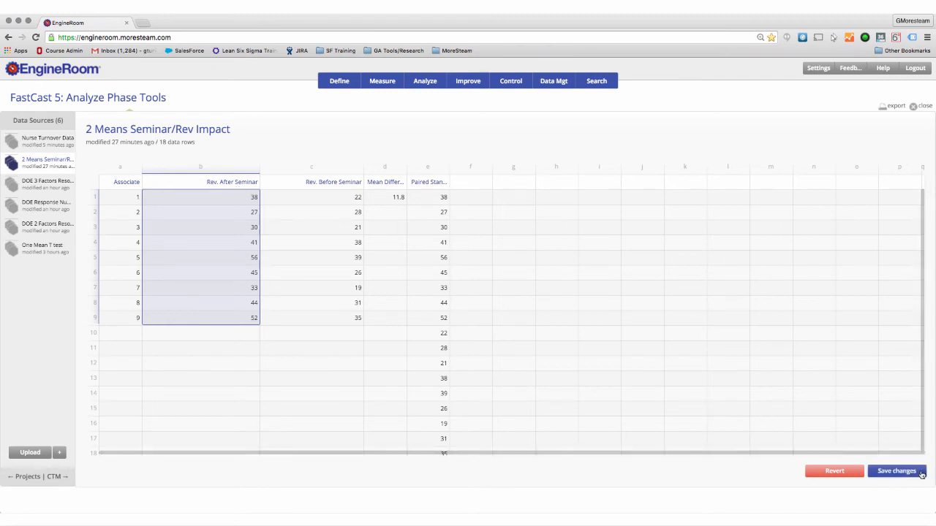
click(916, 108)
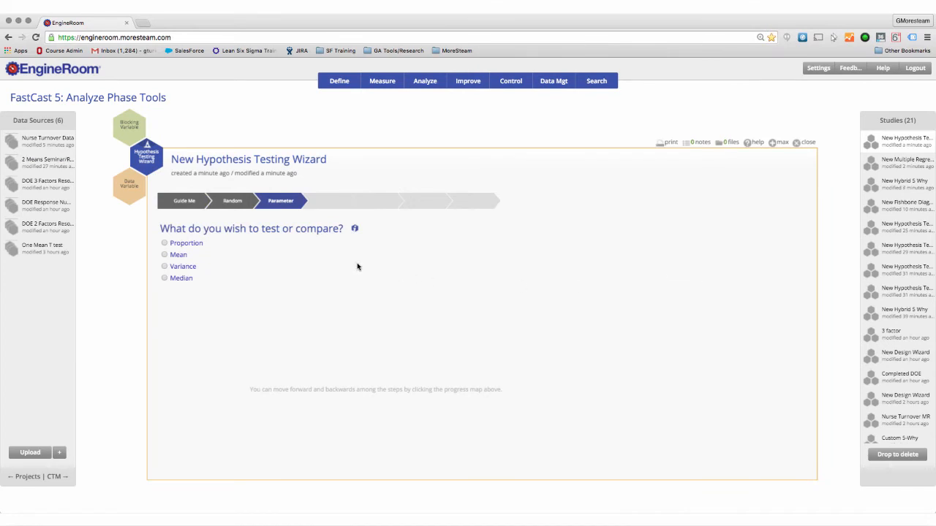
Choose Mean as the parameter to compare and assign Rev. After Seminar and Rev. Before Seminar as the wizard's data variables
click(166, 256)
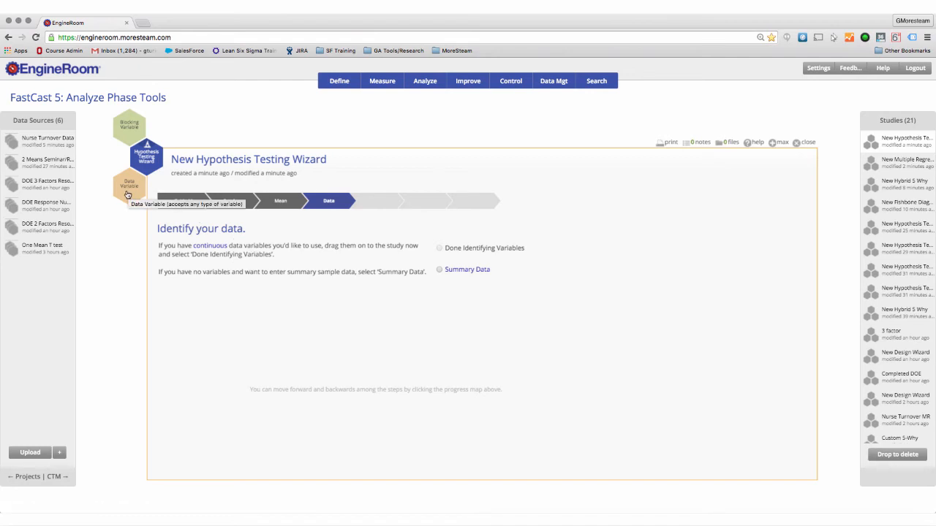
mouse_move(457, 276)
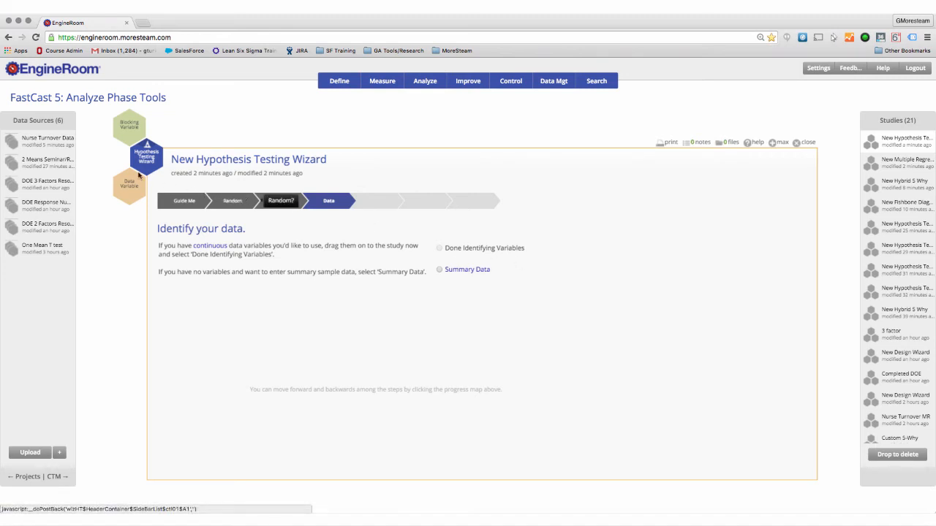
click(53, 165)
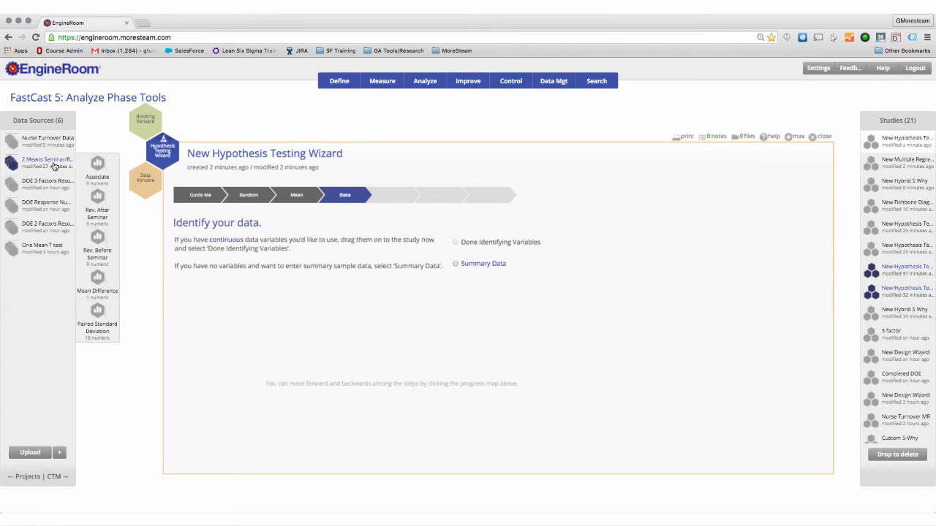
drag(86, 209, 139, 183)
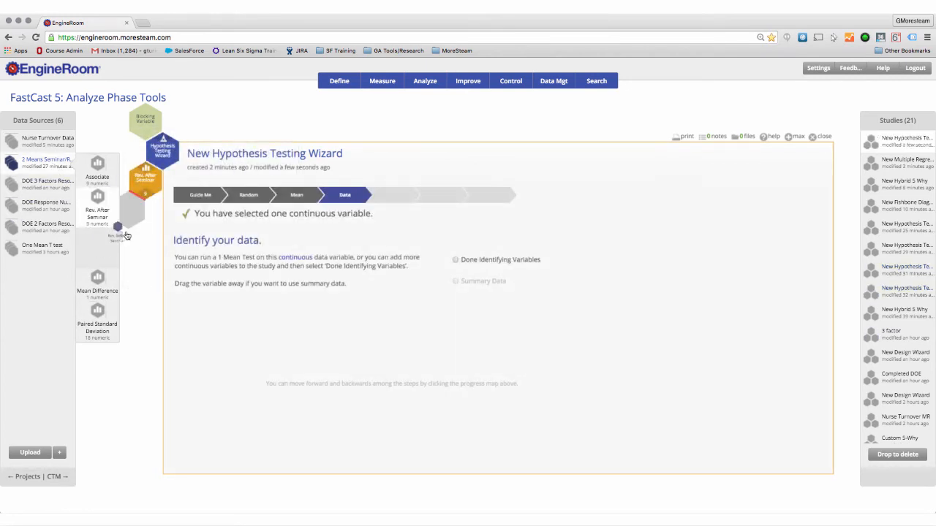
drag(105, 249, 136, 210)
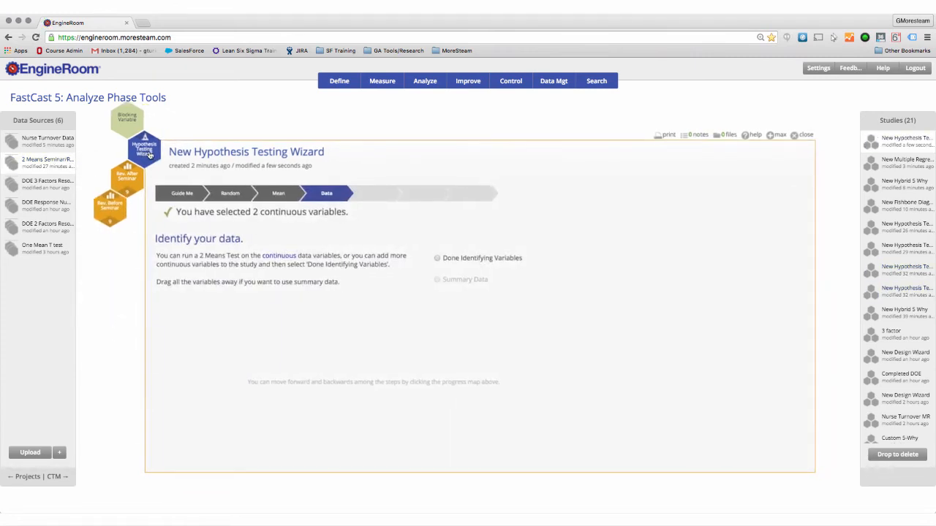
Finish identifying the variables, declare the samples as paired, and choose to run the non-parametric test
click(447, 261)
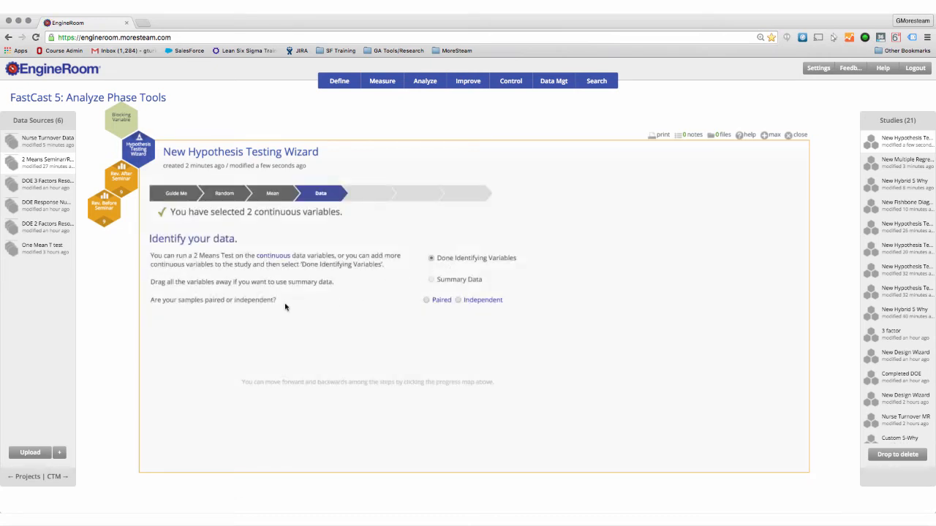
click(427, 301)
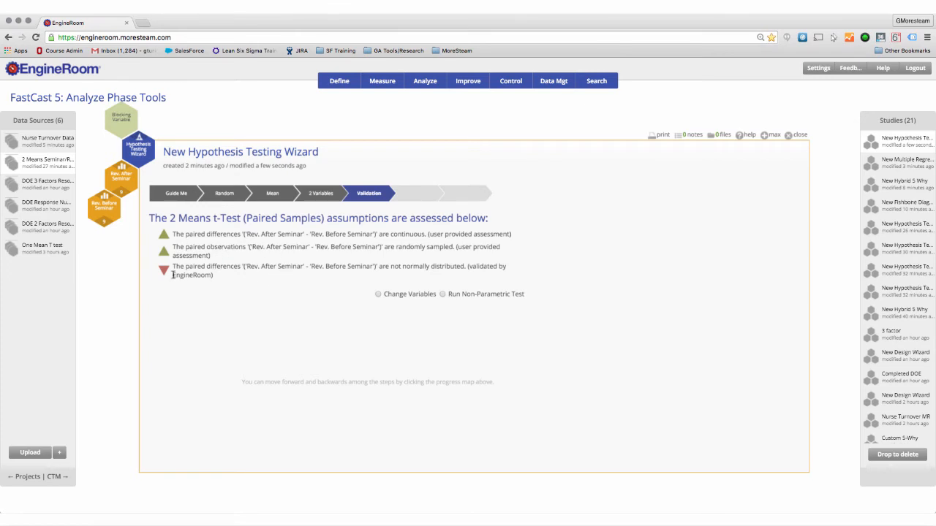
click(443, 294)
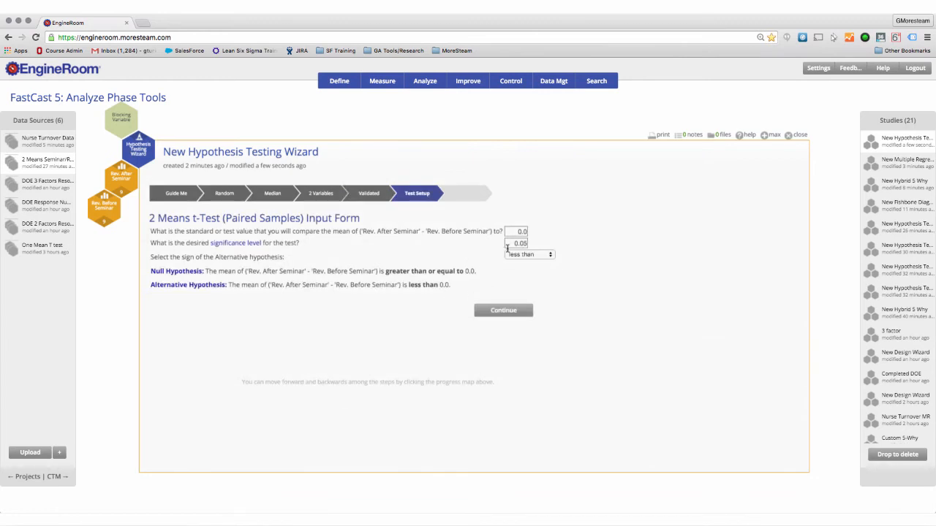
Set the test value to 3 and the alternative hypothesis to greater than, and generate the test results
double_click(518, 231)
text(3)
click(518, 256)
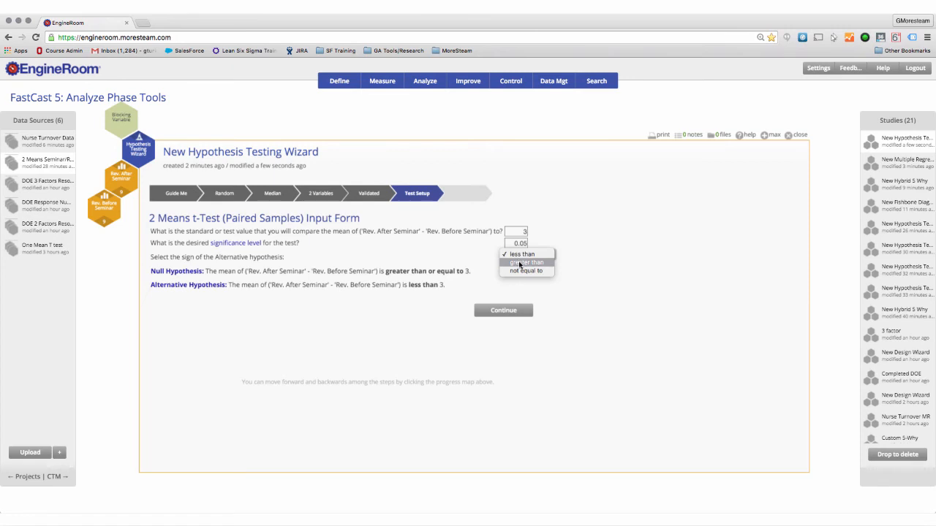
click(522, 263)
click(517, 312)
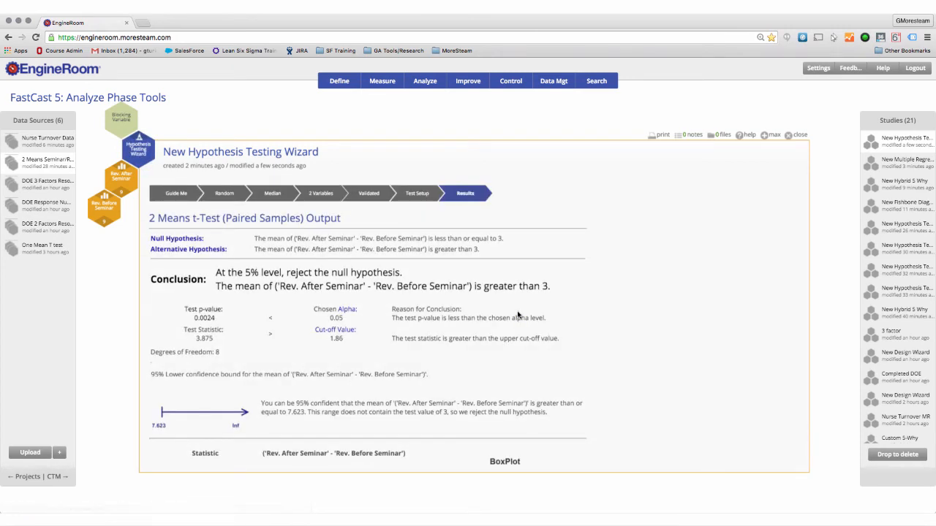
Examine the paired-samples output's conclusion, confidence bound, statistics, box plot and assumptions, and close the hypothesis test study
scroll(450, 287, down, 2)
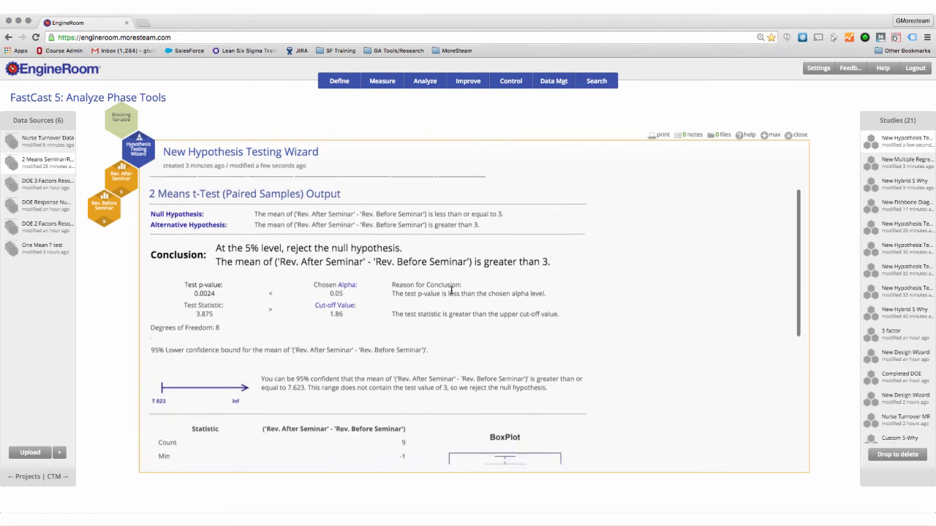
drag(554, 257, 203, 239)
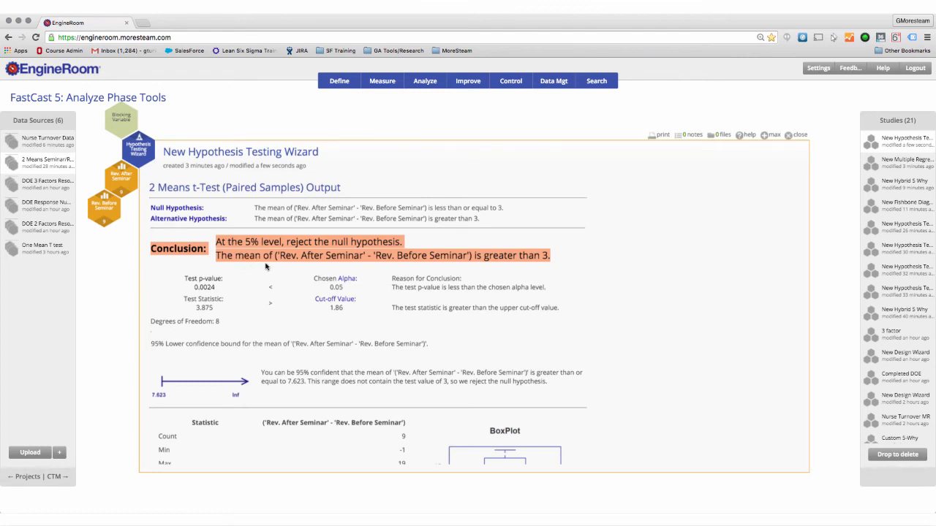
scroll(267, 264, down, 4)
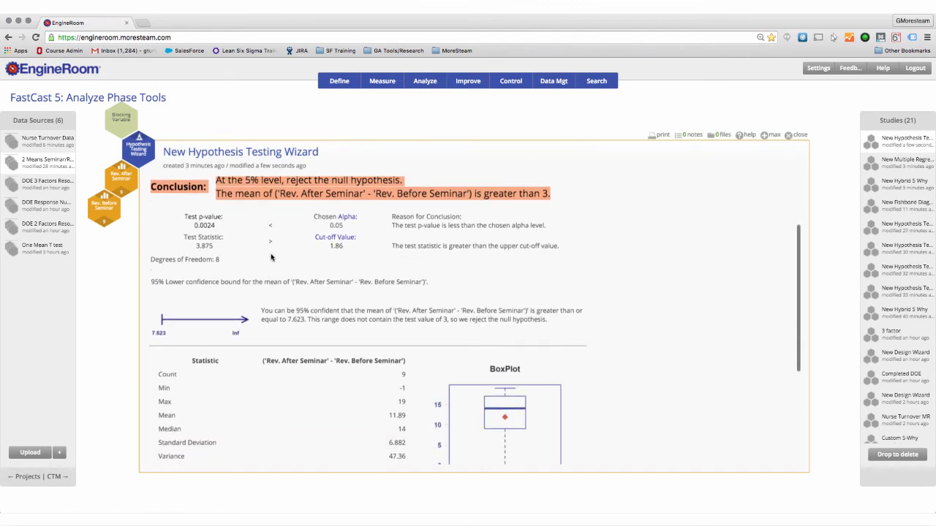
scroll(270, 259, down, 2)
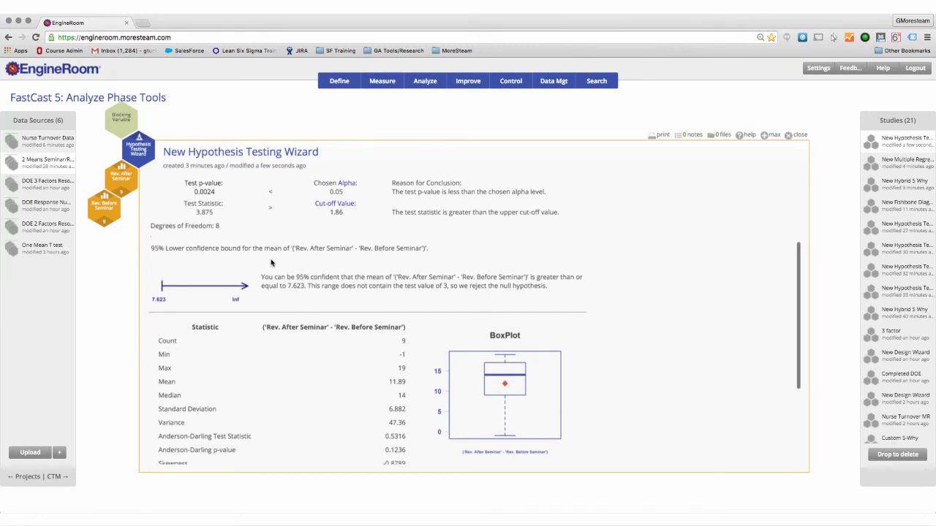
scroll(271, 264, down, 7)
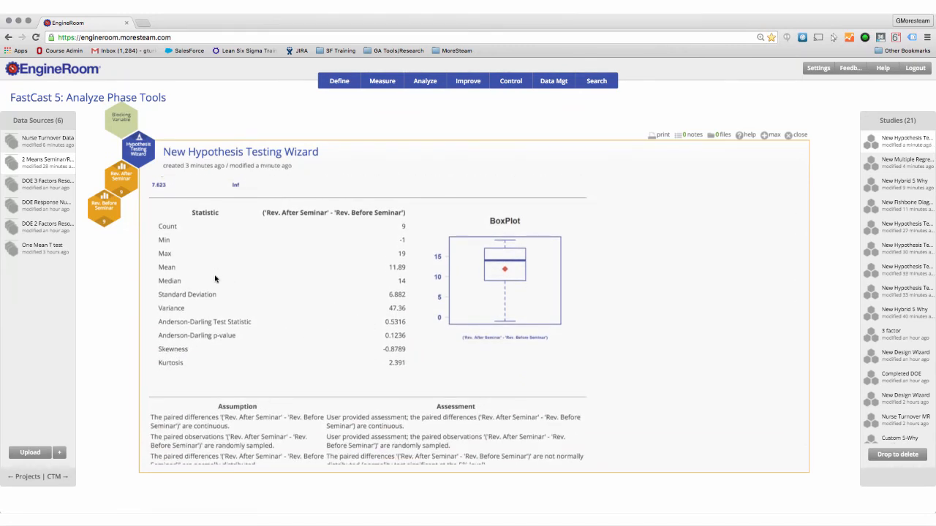
scroll(554, 323, down, 2)
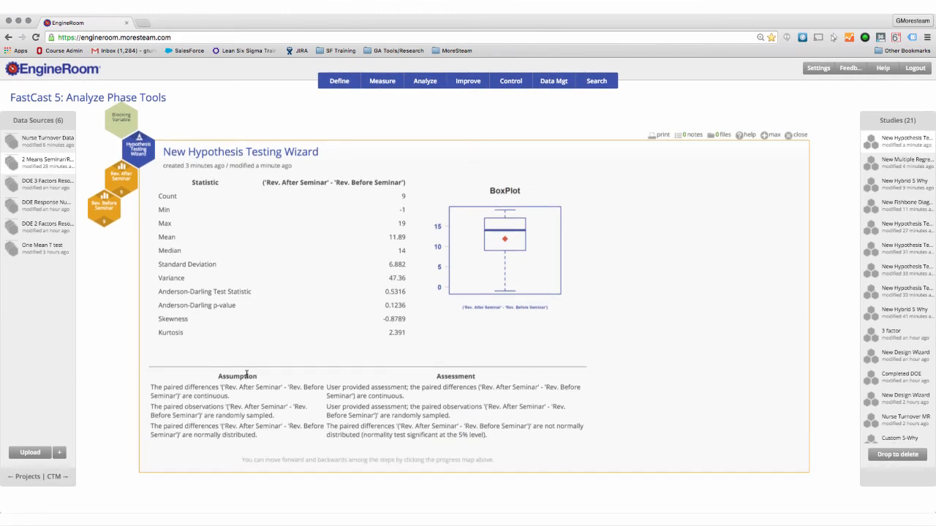
scroll(246, 376, up, 10)
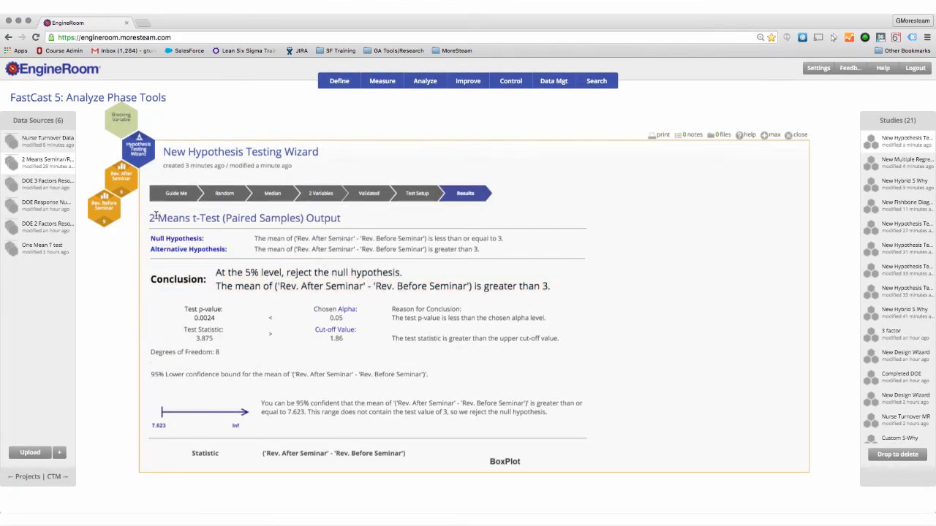
drag(155, 216, 316, 218)
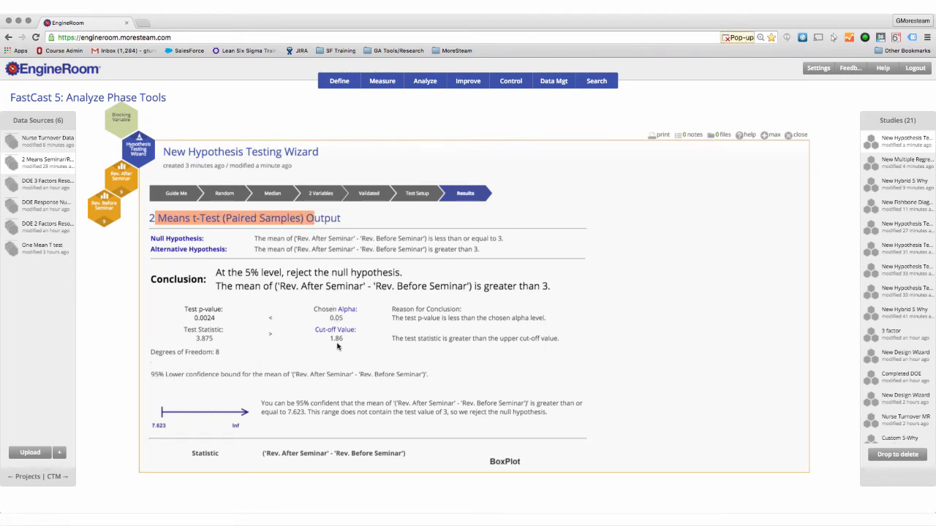
scroll(338, 348, down, 5)
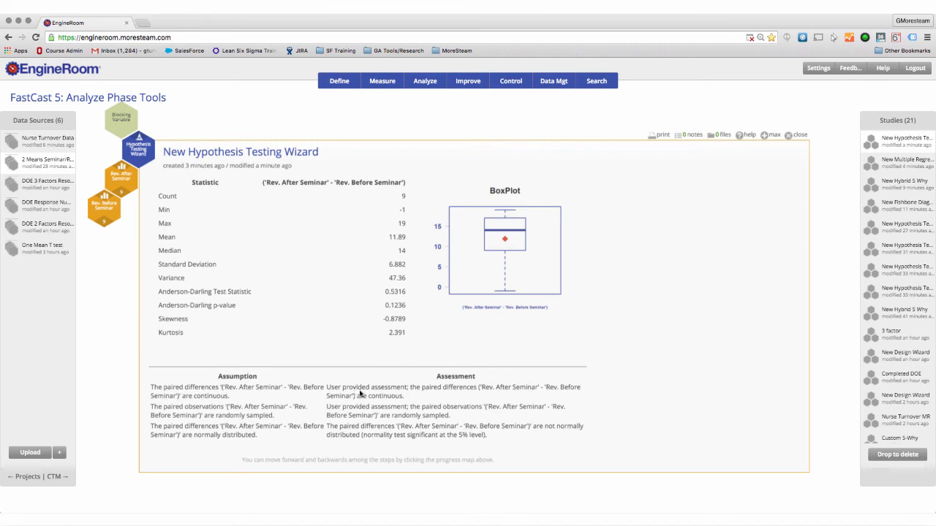
click(789, 138)
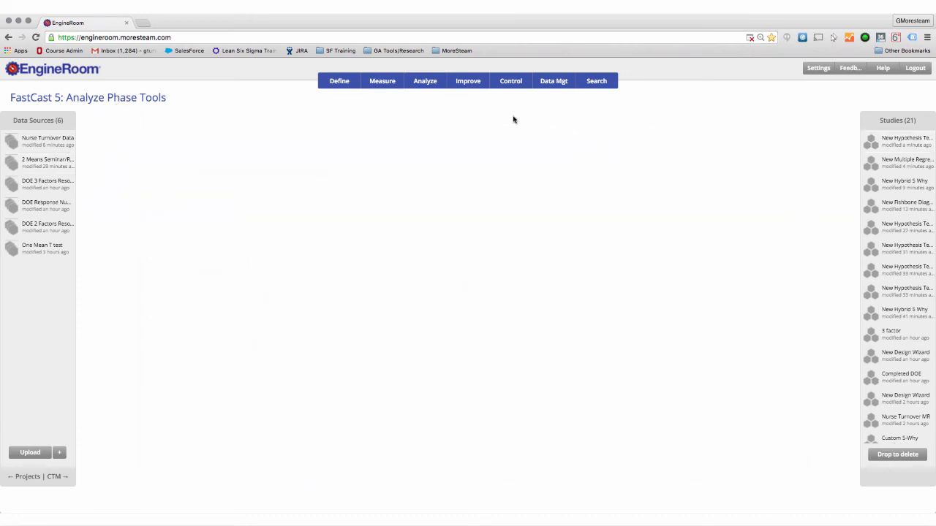
Create a Design Wizard study, choose Guide Me with 2 levels per factor to reach the factor information form, and close it
mouse_move(435, 85)
mouse_move(453, 119)
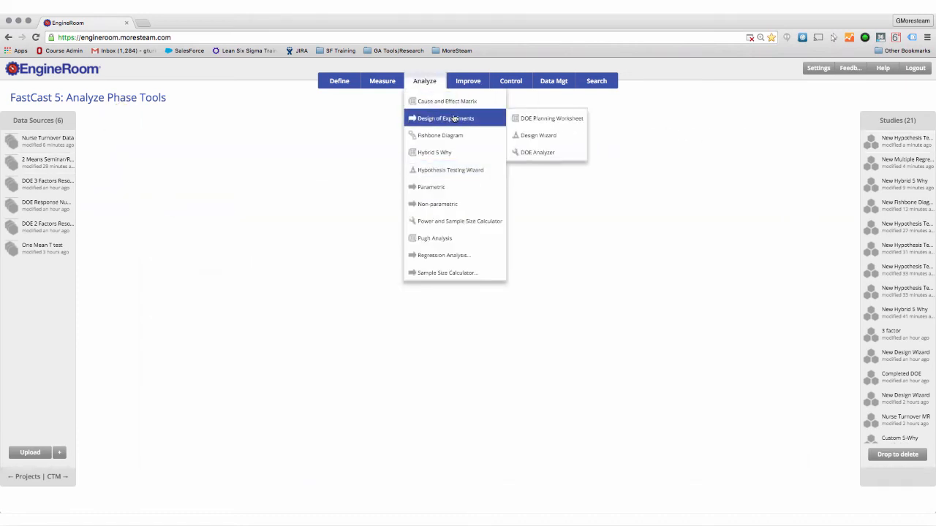
click(532, 136)
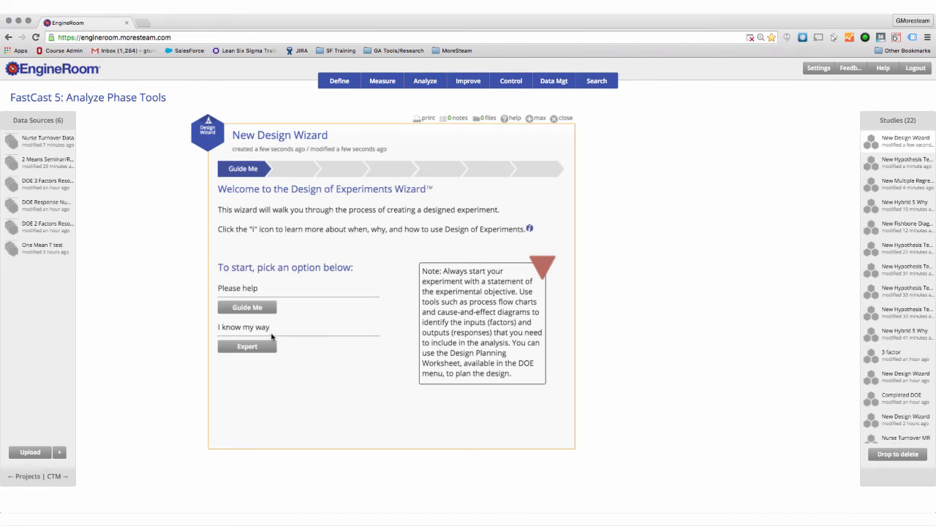
click(261, 309)
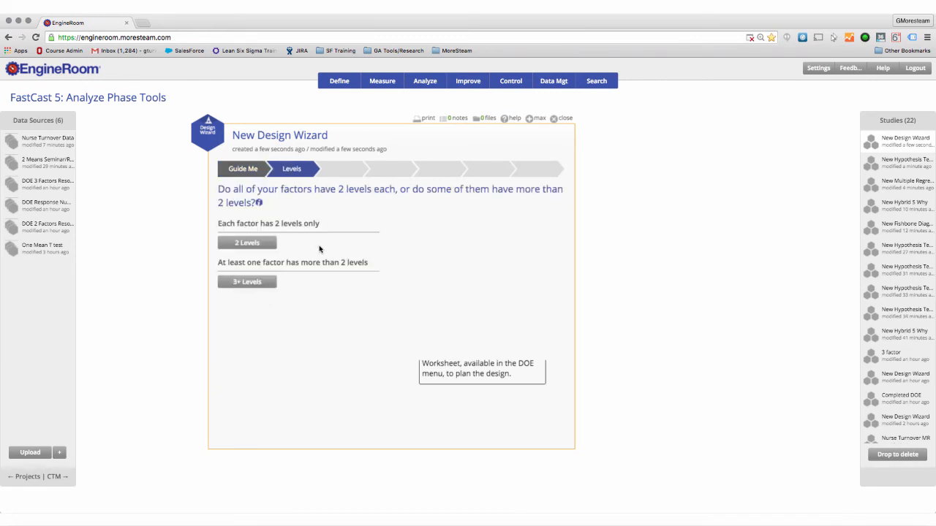
click(267, 245)
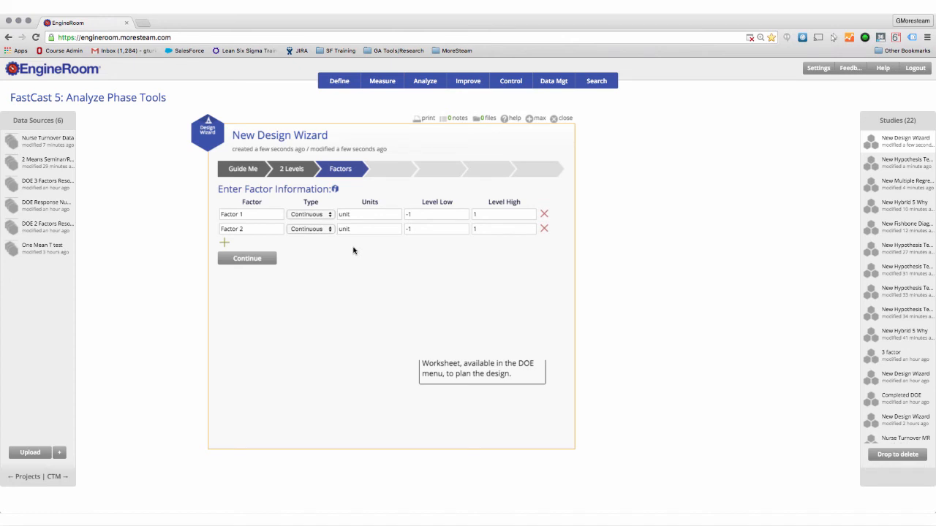
click(556, 119)
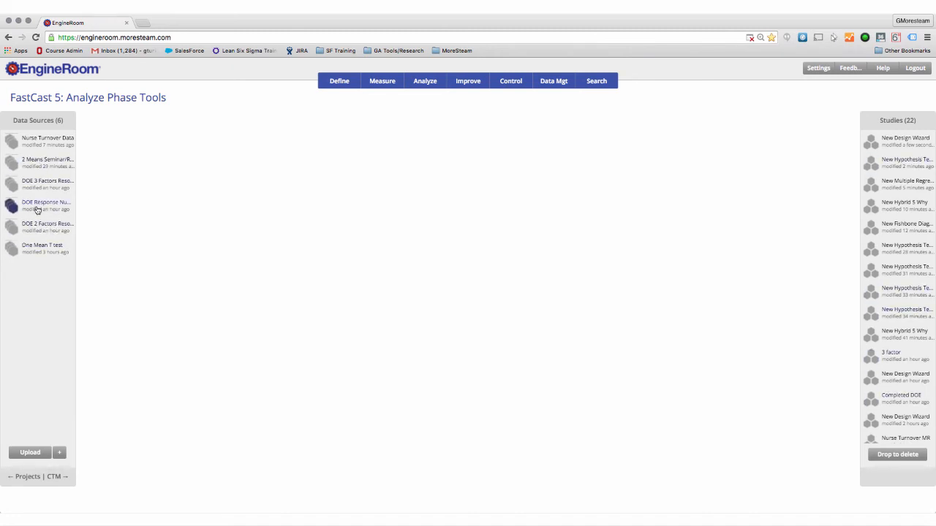
Create a DOE Analyzer study, and open the DOE 2 Factors Resolution Full data to review it before closing the sheet
click(425, 86)
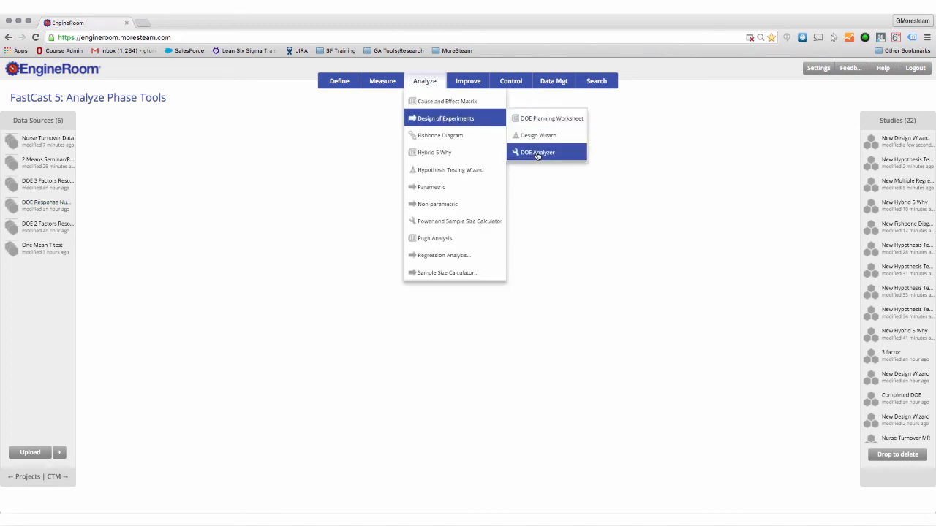
click(564, 155)
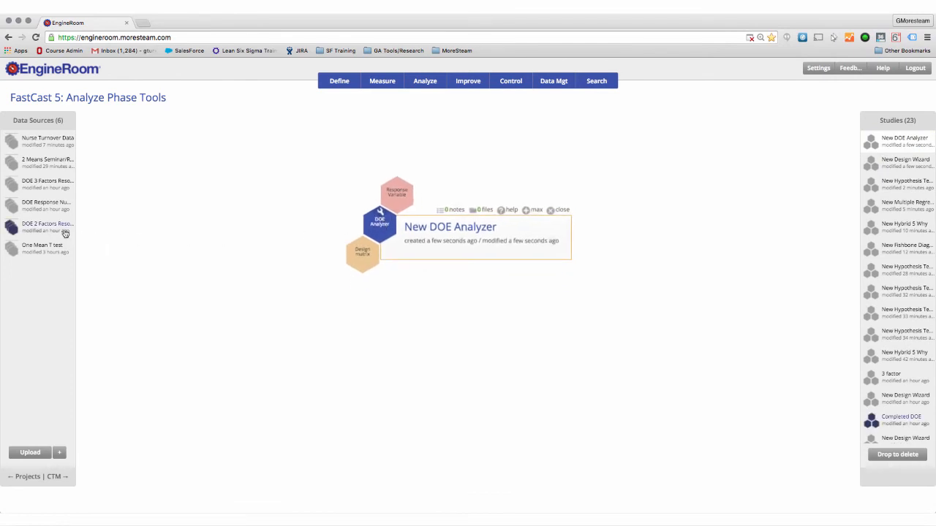
drag(51, 230, 384, 227)
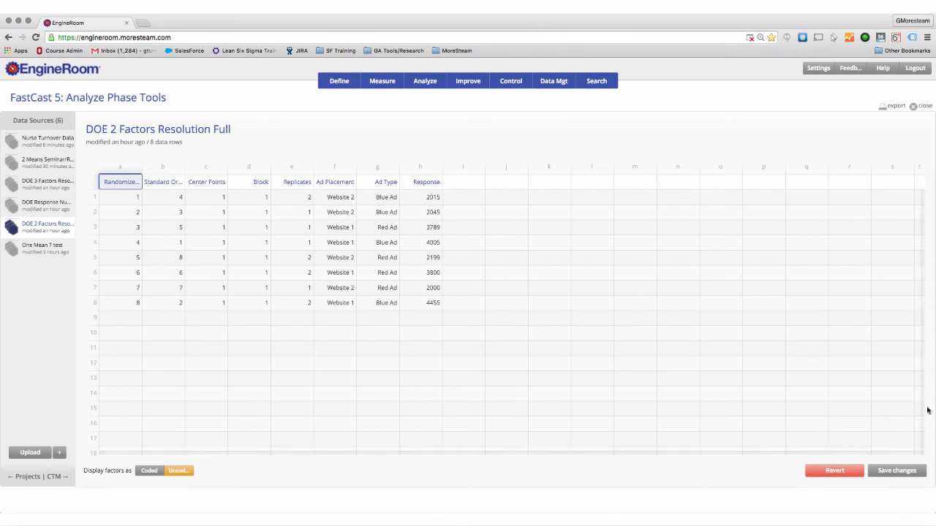
click(916, 109)
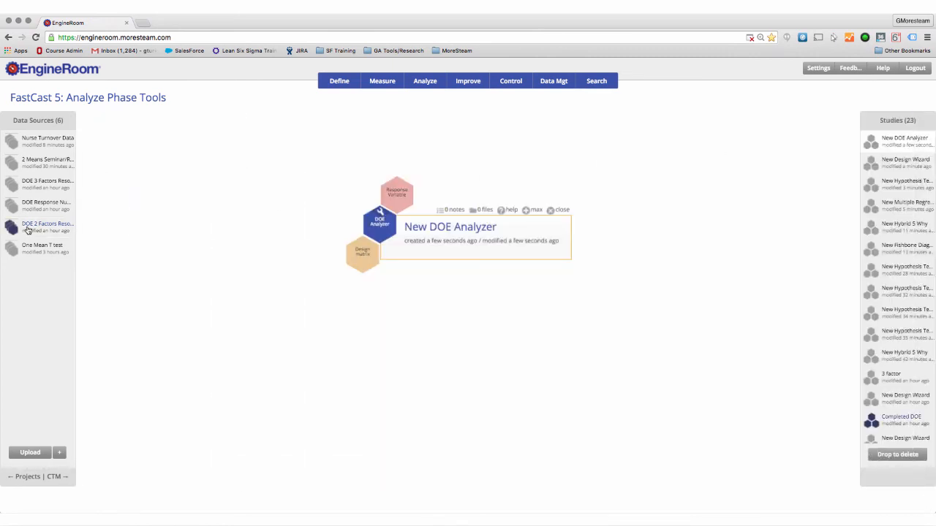
Try to analyze the DOE 2 Factors data by assigning its design matrix and response to the new DOE Analyzer study
mouse_move(33, 228)
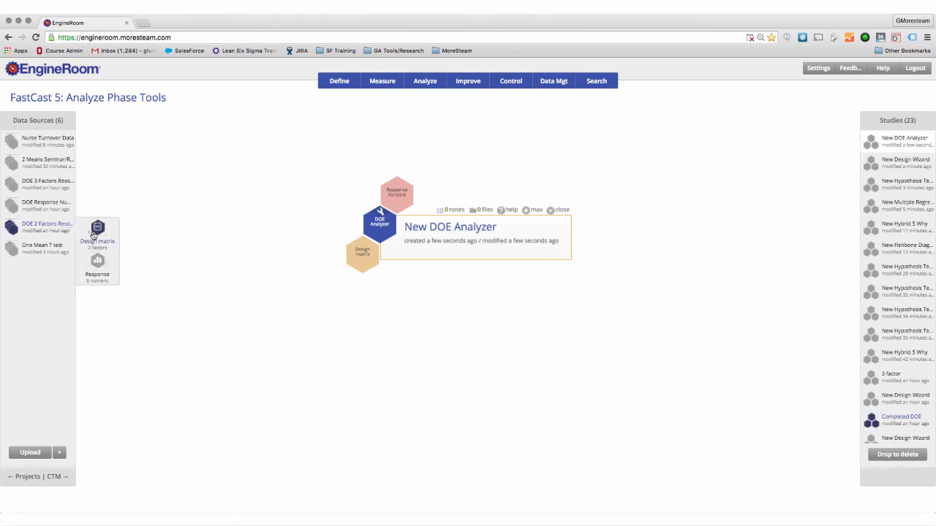
drag(94, 234, 351, 255)
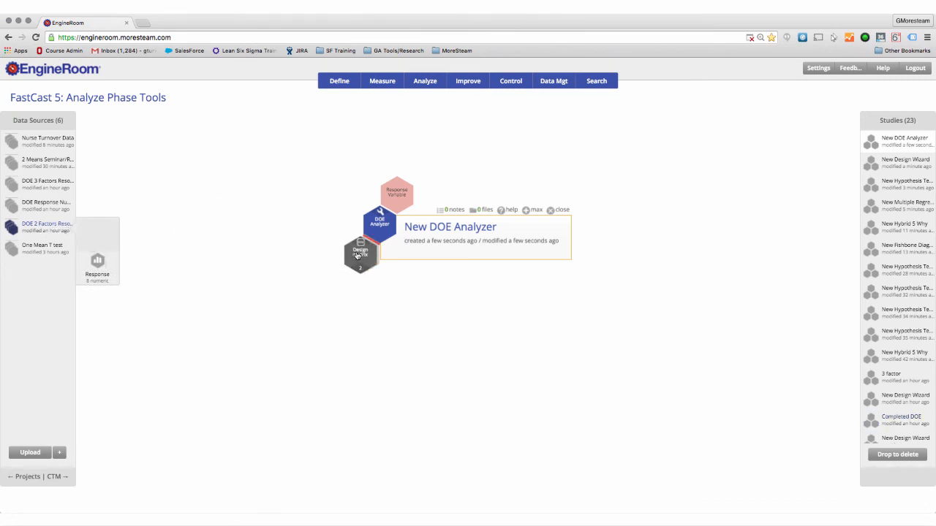
drag(97, 262, 398, 189)
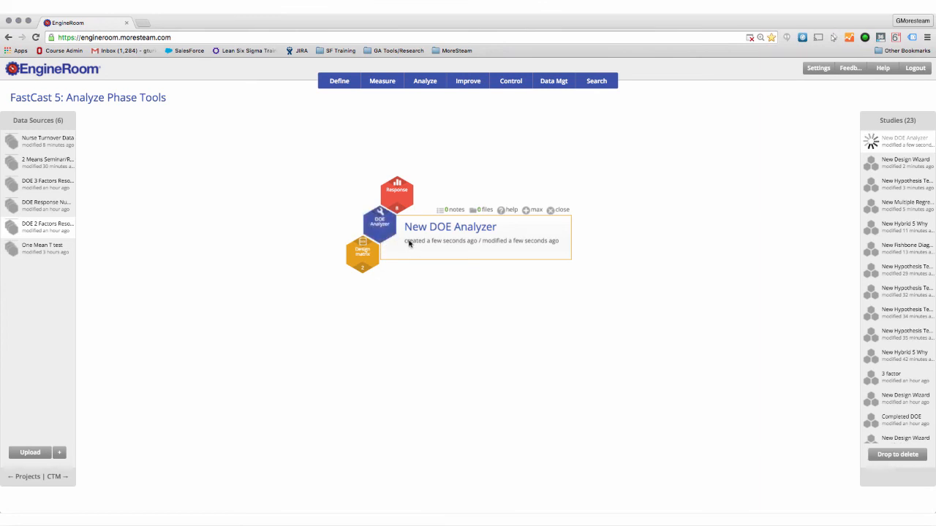
Close the new DOE Analyzer study without keeping it, and open the existing 3 factor study
scroll(885, 399, down, 3)
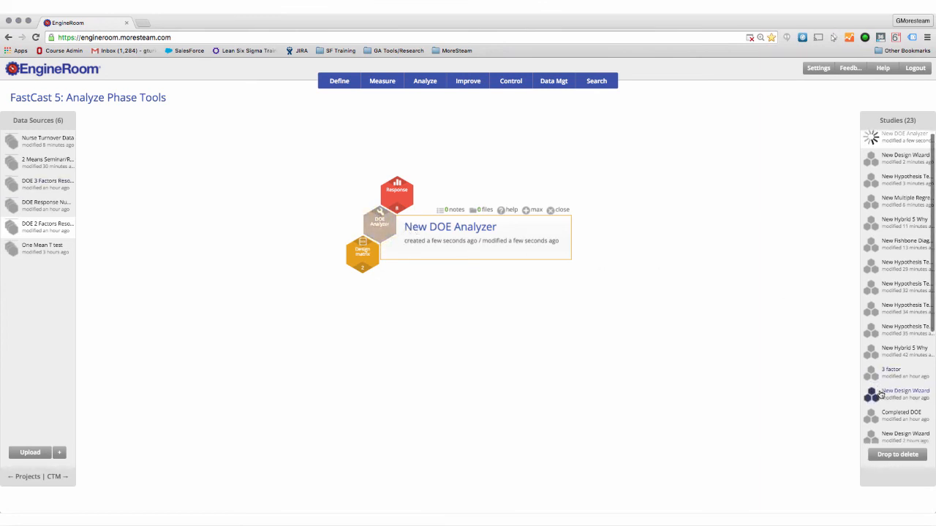
scroll(885, 399, down, 4)
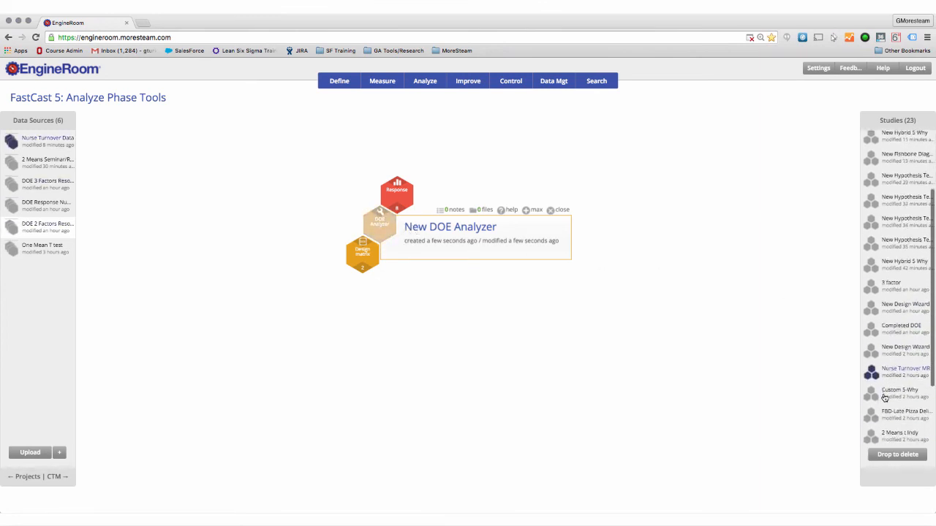
scroll(884, 397, down, 2)
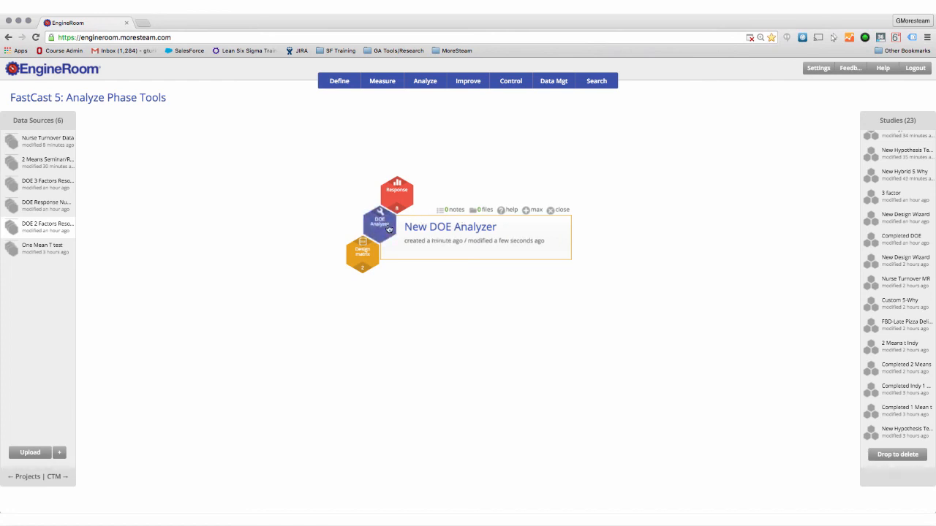
scroll(905, 226, up, 6)
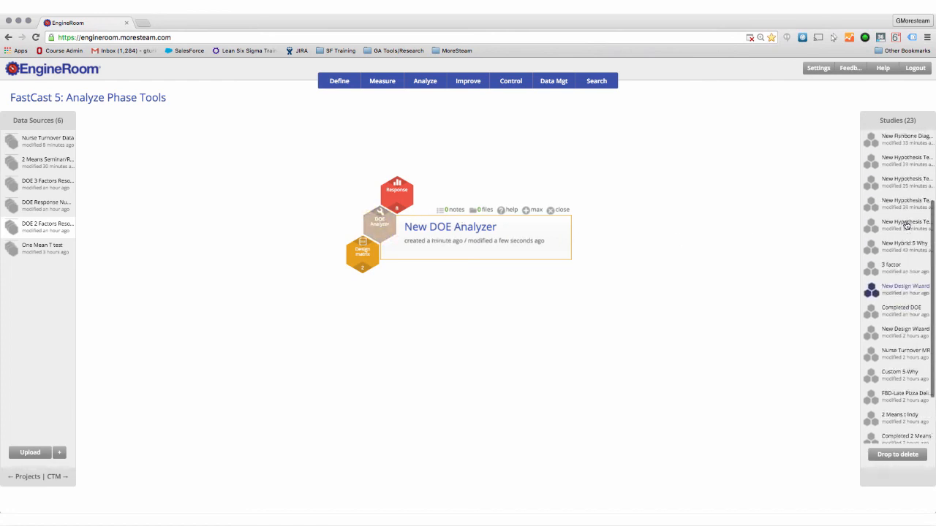
scroll(907, 225, up, 3)
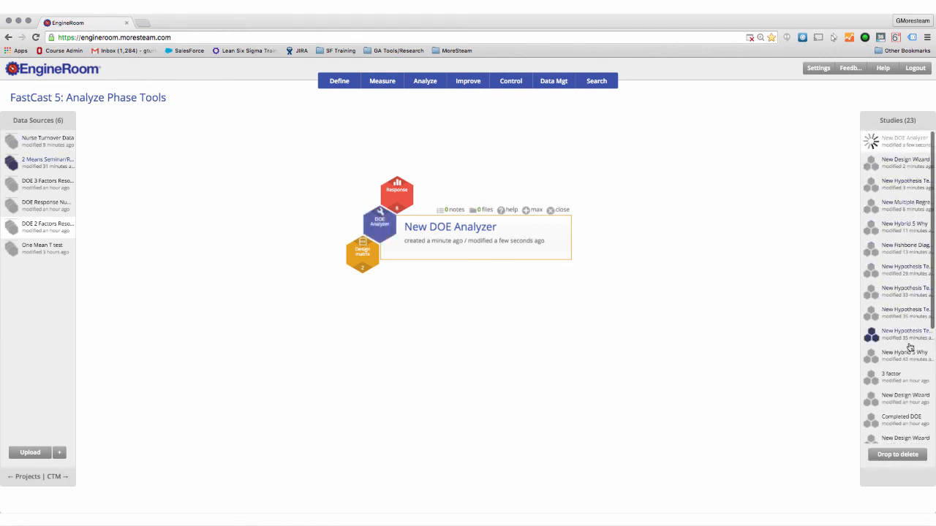
scroll(895, 336, down, 1)
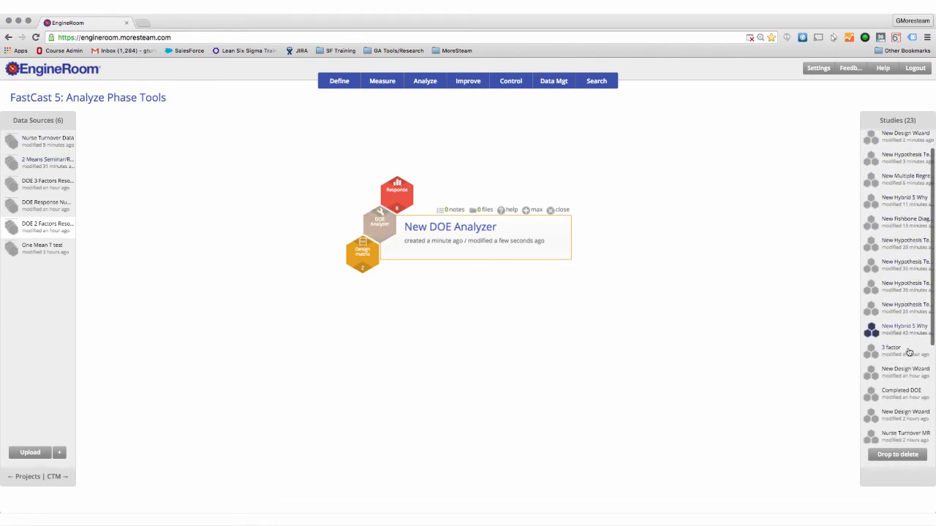
click(551, 210)
click(512, 217)
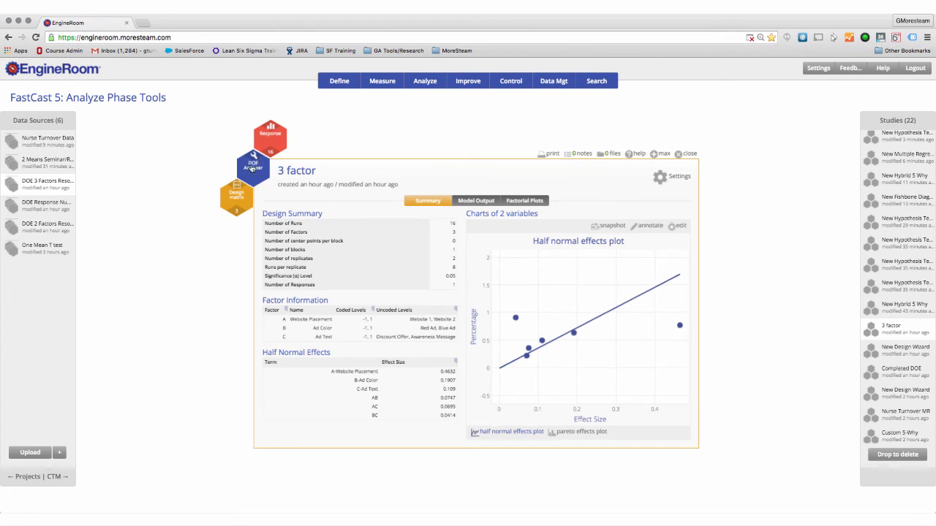
Enlarge the 3 factor study and view its Pareto effects and half normal effects plots
drag(644, 442, 804, 465)
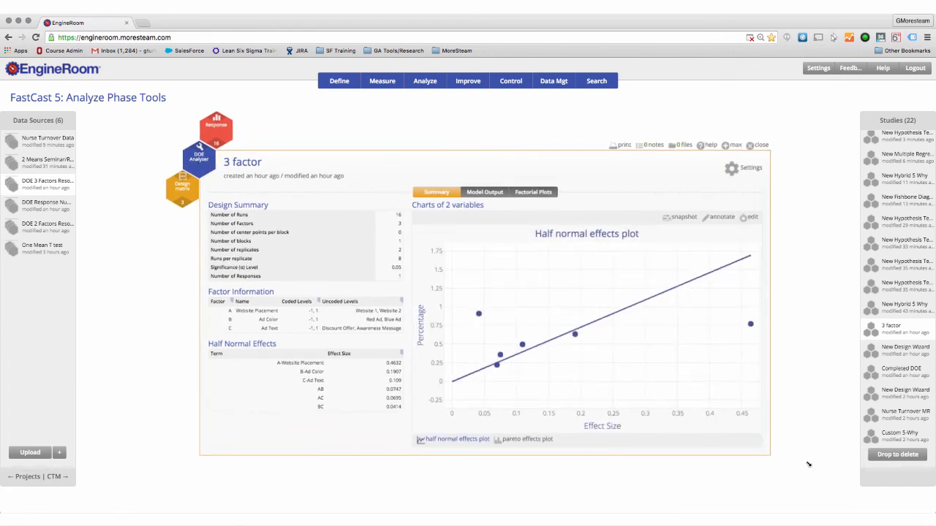
click(527, 440)
click(482, 440)
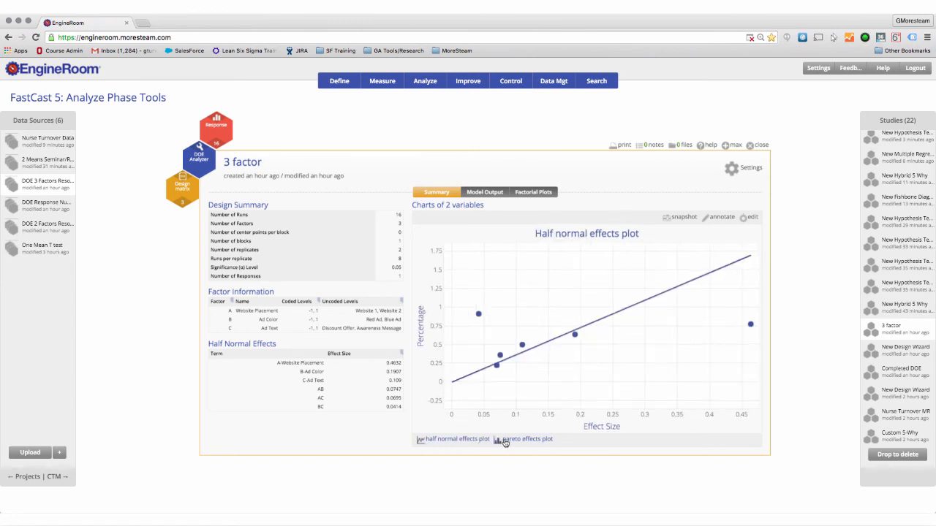
Examine the model output's effects coefficients and ANOVA, and view the residuals versus fitted, residuals versus order and standardized residuals charts
click(495, 193)
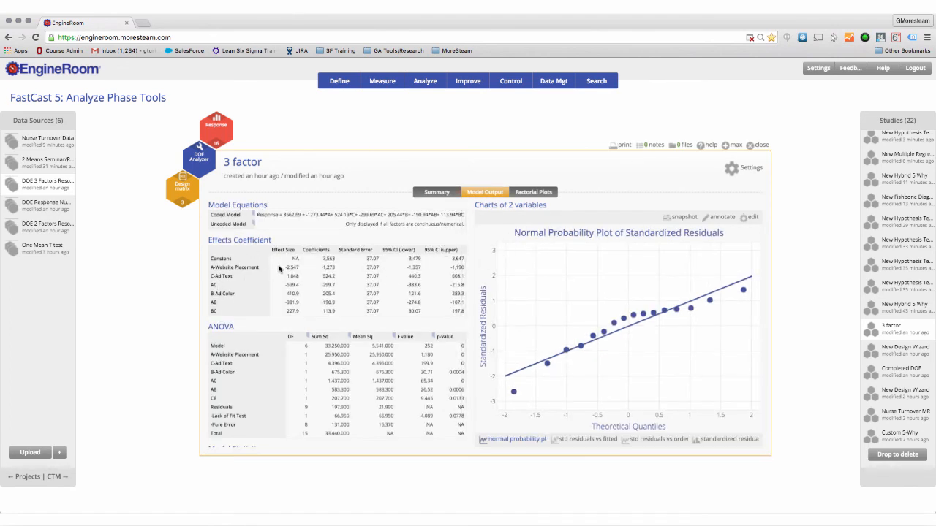
scroll(306, 290, down, 2)
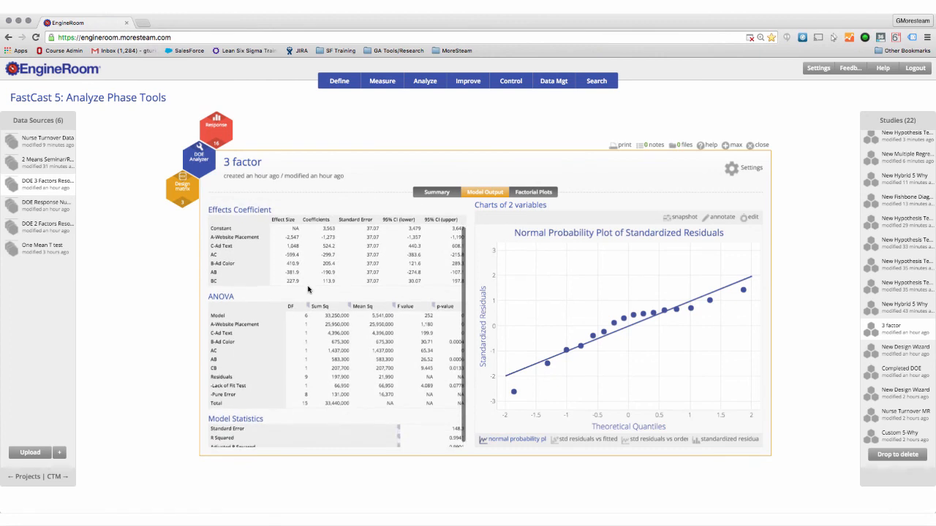
scroll(308, 290, up, 1)
click(594, 440)
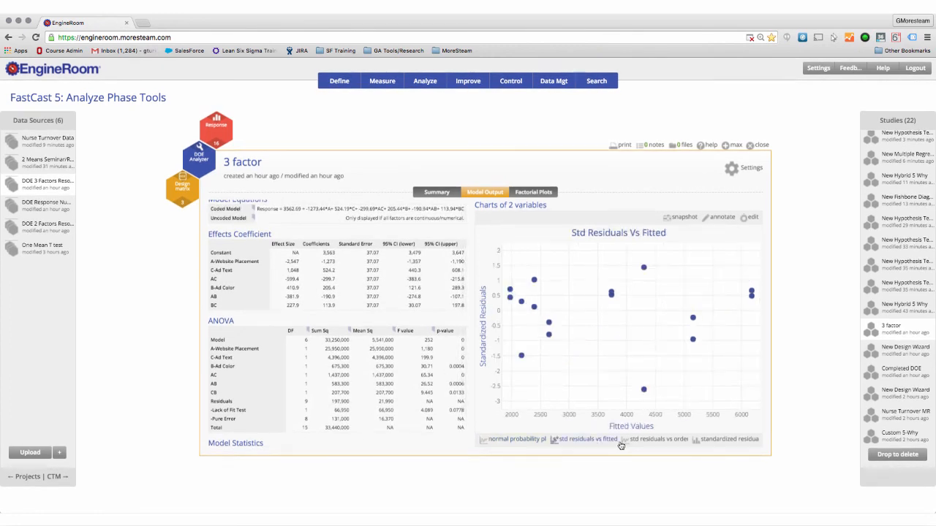
click(682, 442)
click(707, 444)
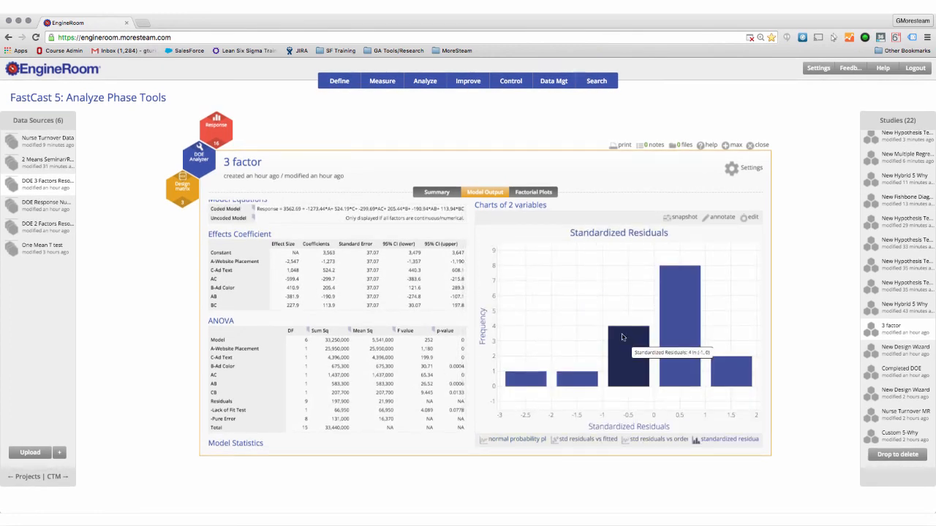
Examine the factorial plots: the main effects of factors A, B and C, the AB interaction plot and the ABC cube plot
click(541, 194)
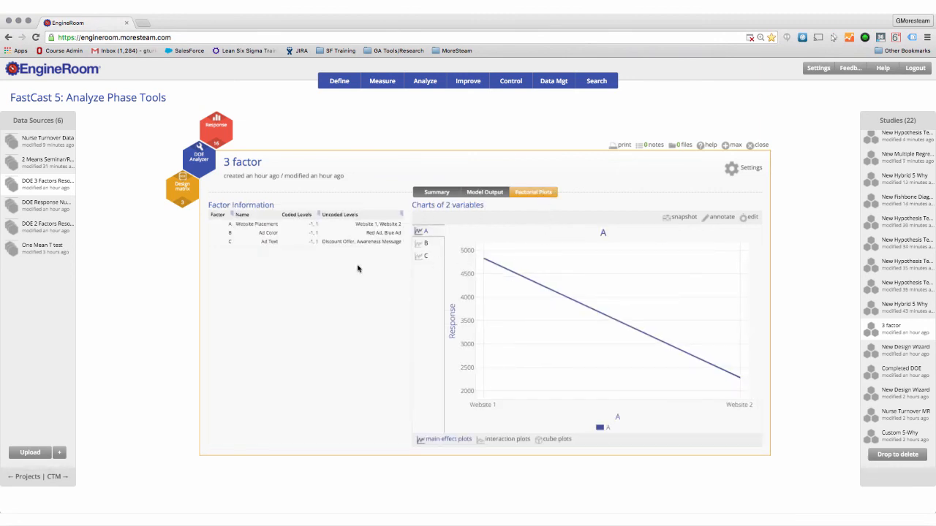
click(424, 244)
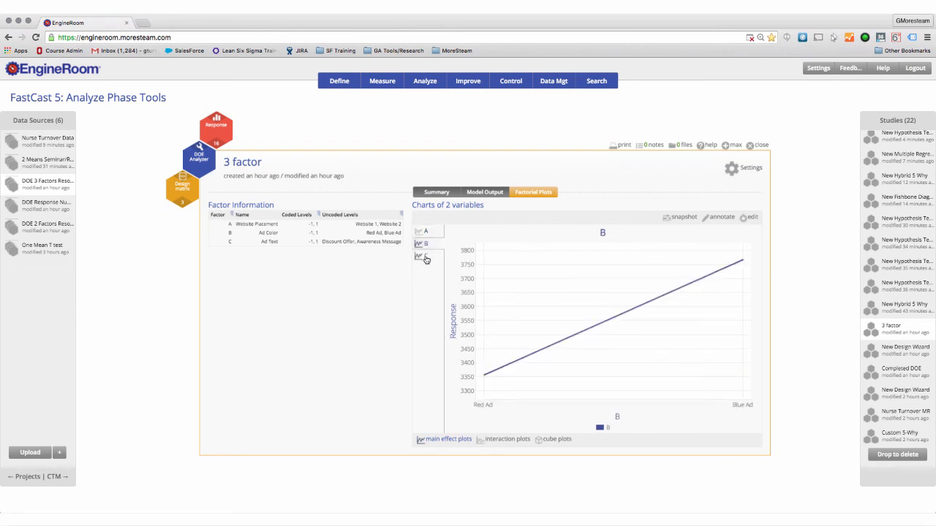
click(422, 255)
click(423, 232)
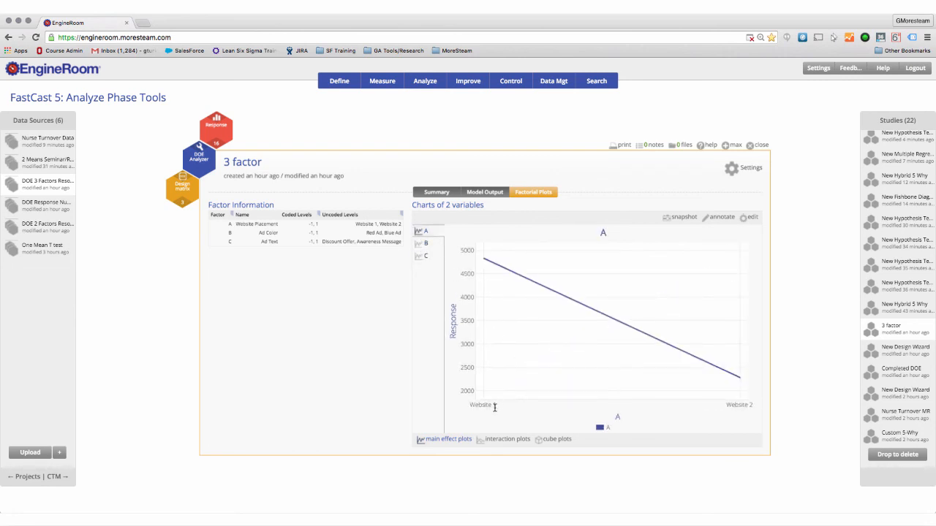
mouse_move(485, 259)
click(506, 439)
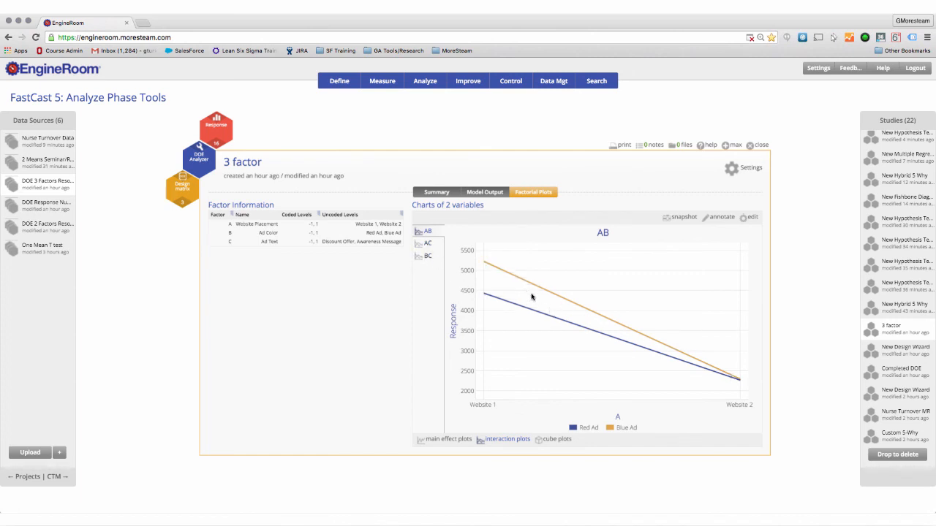
click(560, 443)
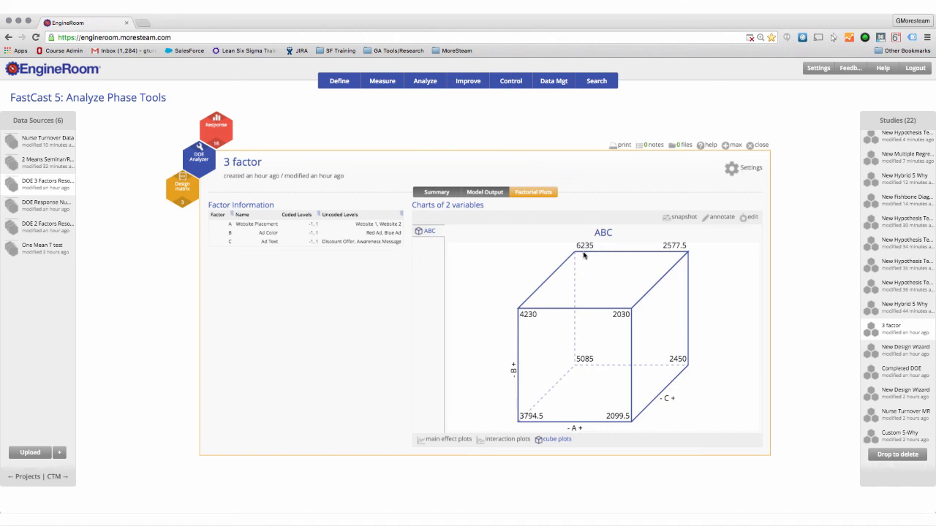
Revisit the 3 factor study's model output and summary, and close the study
click(490, 194)
click(441, 195)
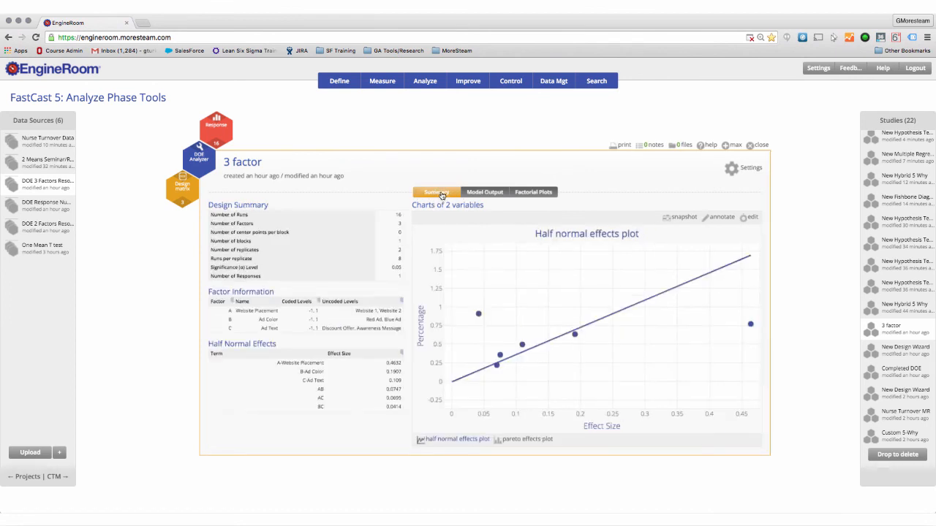
click(752, 146)
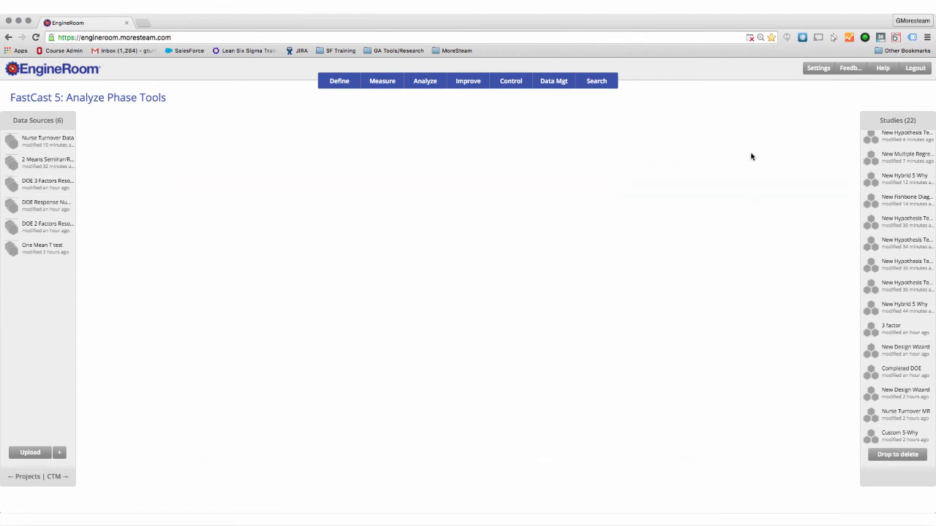